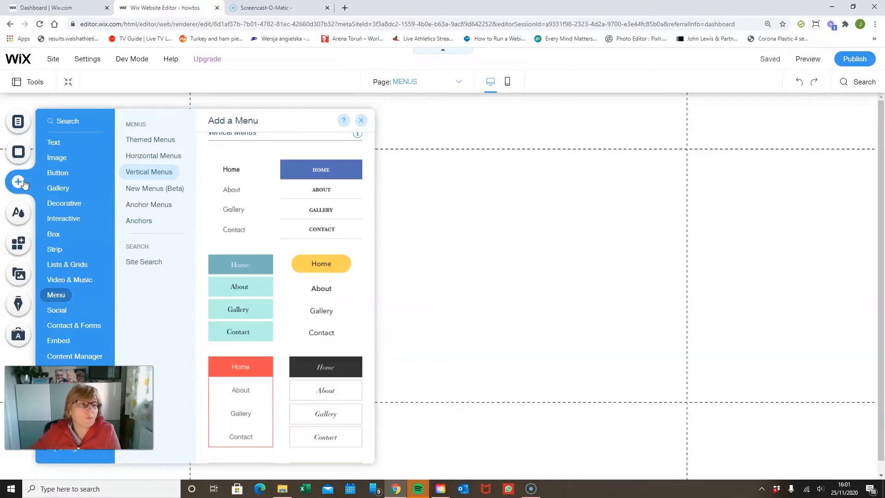
Step: Browse the addable element categories and examine the menu styles on offer, including New Menus (Beta)
click(56, 143)
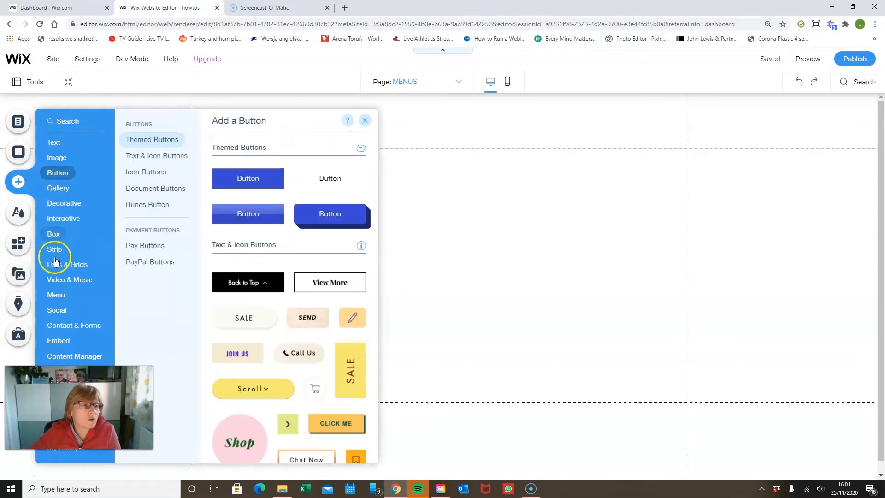
click(56, 283)
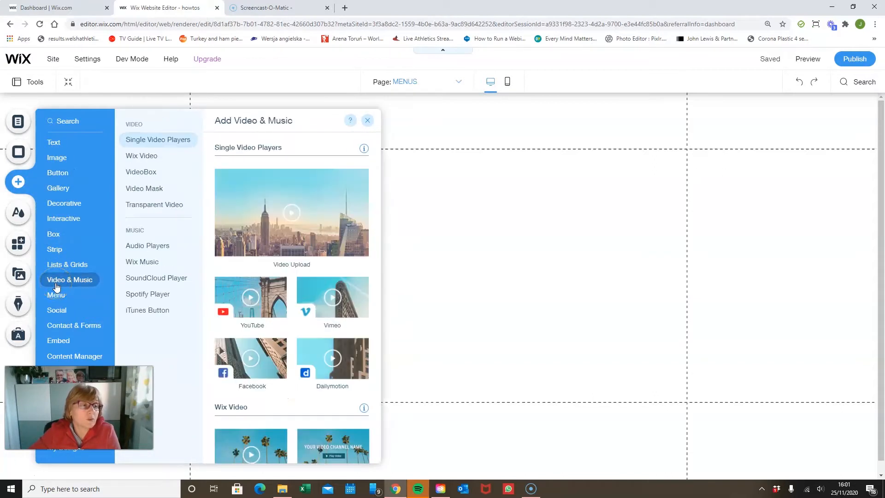
click(56, 295)
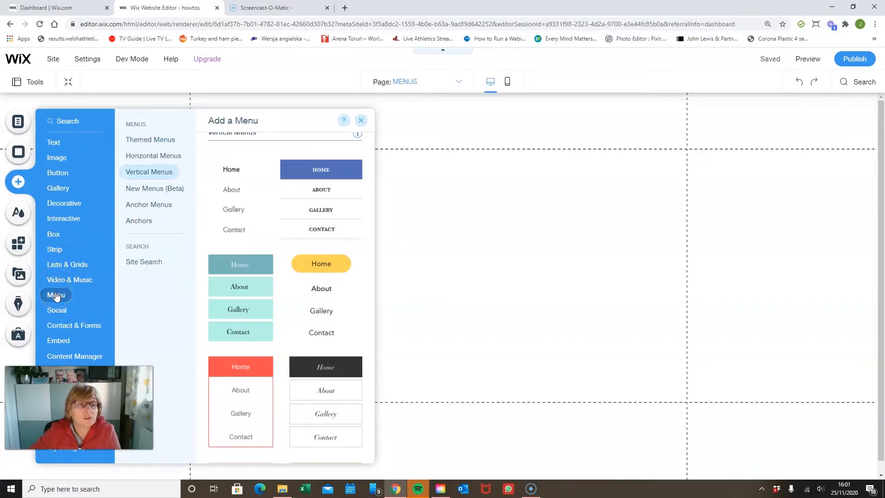
click(152, 143)
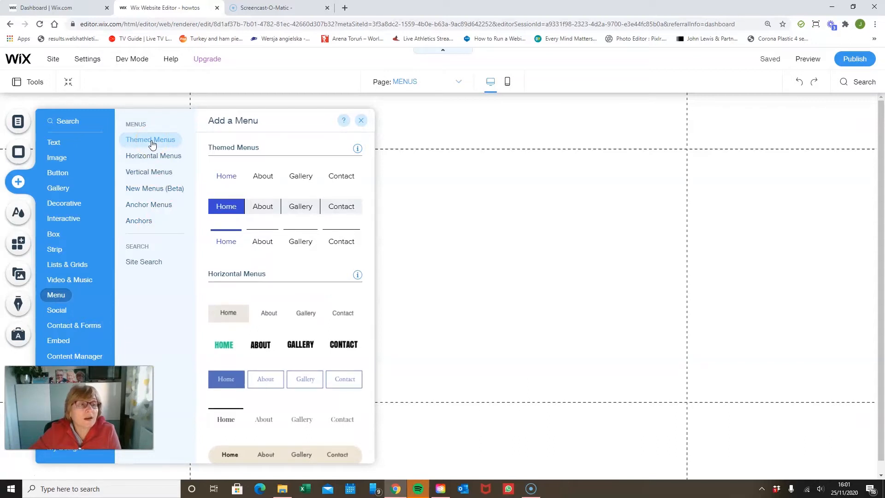
click(157, 190)
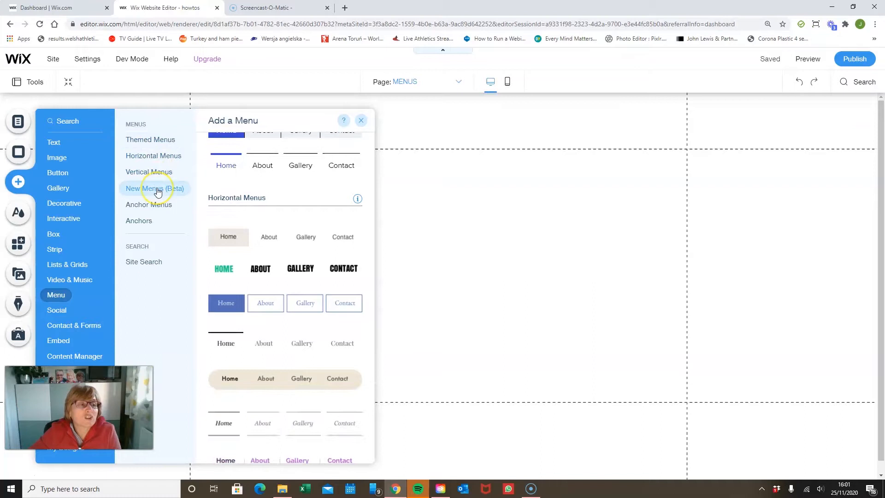
click(157, 188)
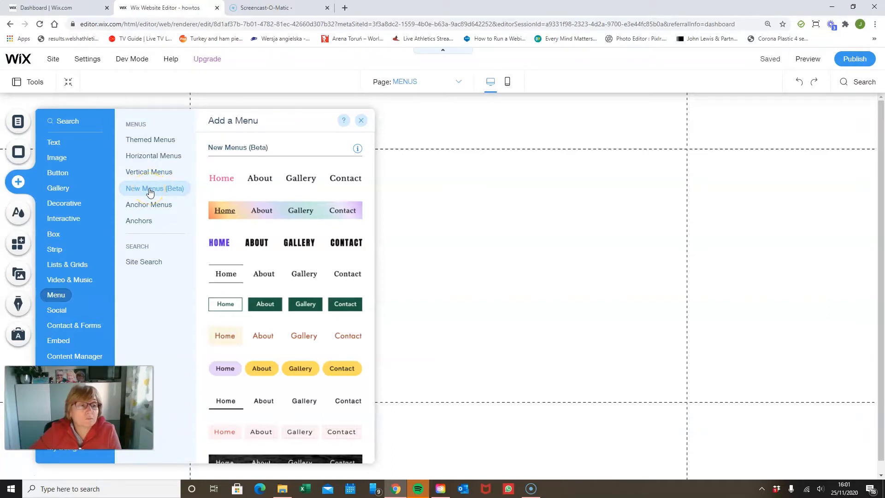
click(144, 194)
click(146, 190)
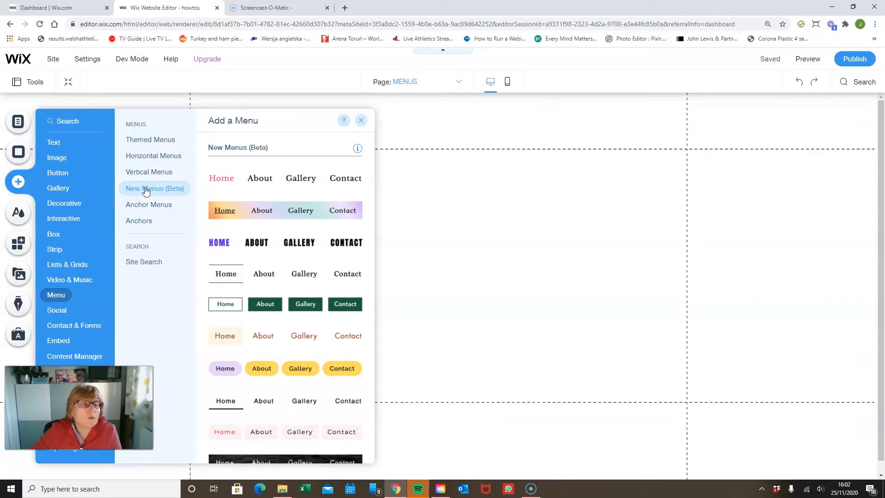
Step: Examine the themed, horizontal, vertical and anchor menu styles and the site search element
click(150, 140)
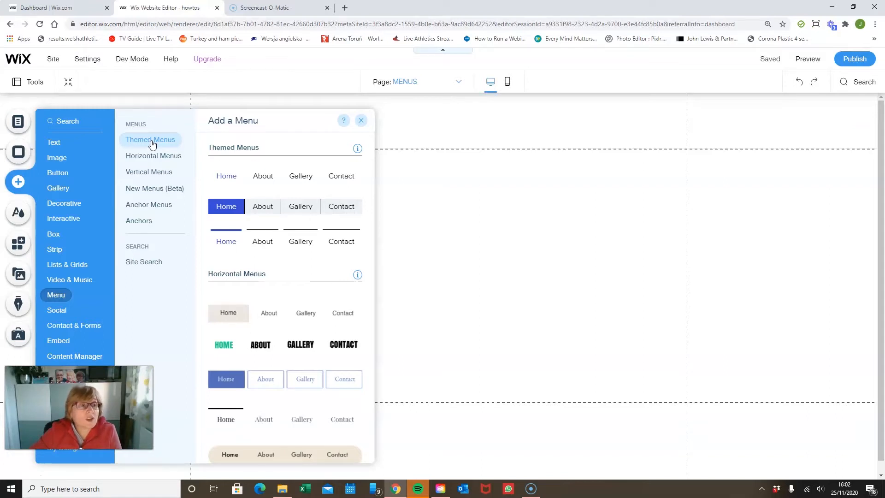
scroll(280, 289, down, 5)
scroll(280, 289, down, 4)
click(283, 280)
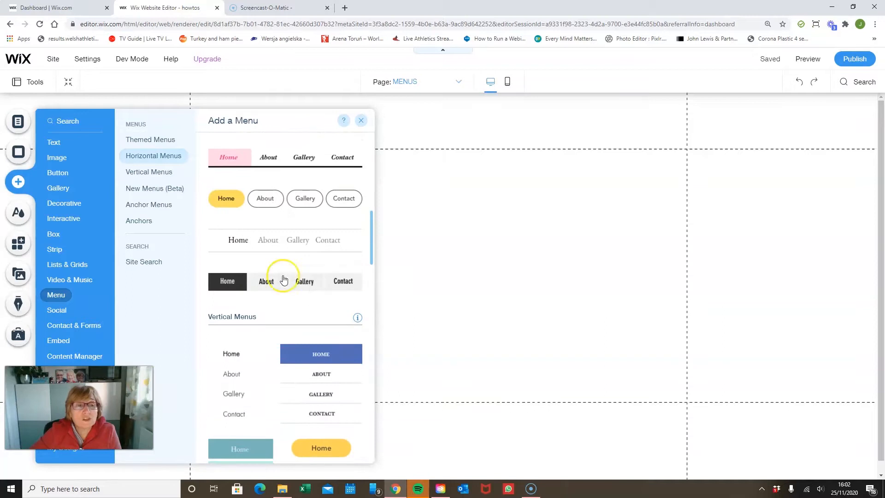
scroll(284, 280, up, 8)
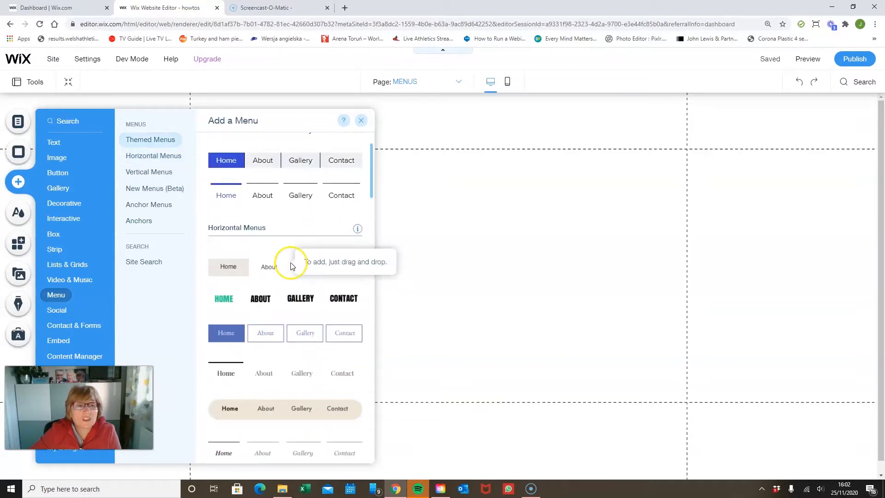
scroll(291, 267, up, 1)
scroll(306, 282, down, 3)
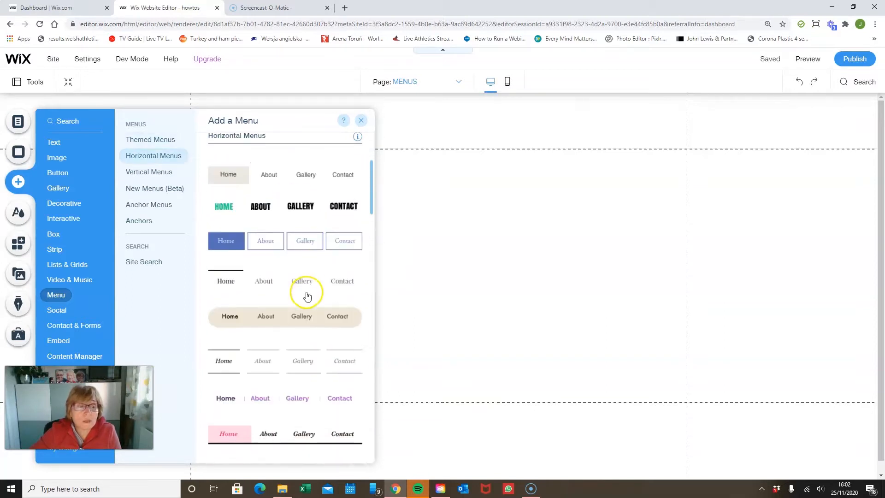
scroll(307, 294, down, 8)
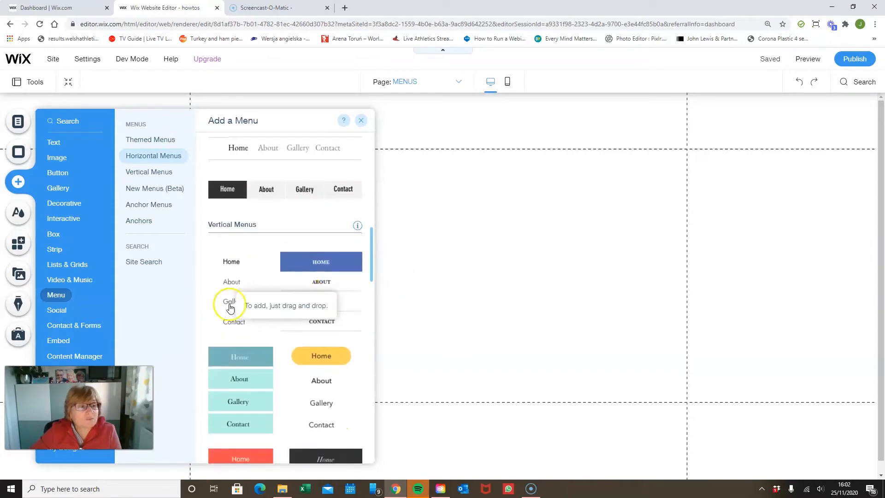
click(166, 206)
click(152, 261)
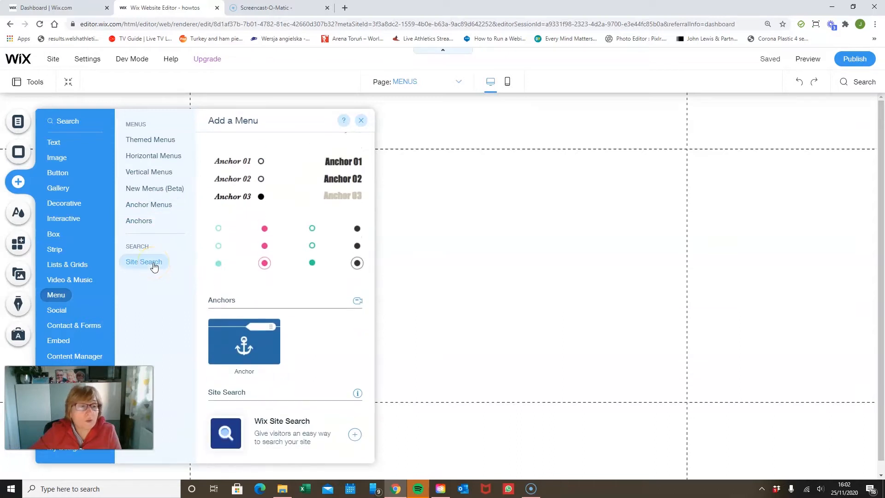
click(164, 174)
Step: Add the first themed menu to the page header, centred horizontally at about x 136, y 51
click(154, 139)
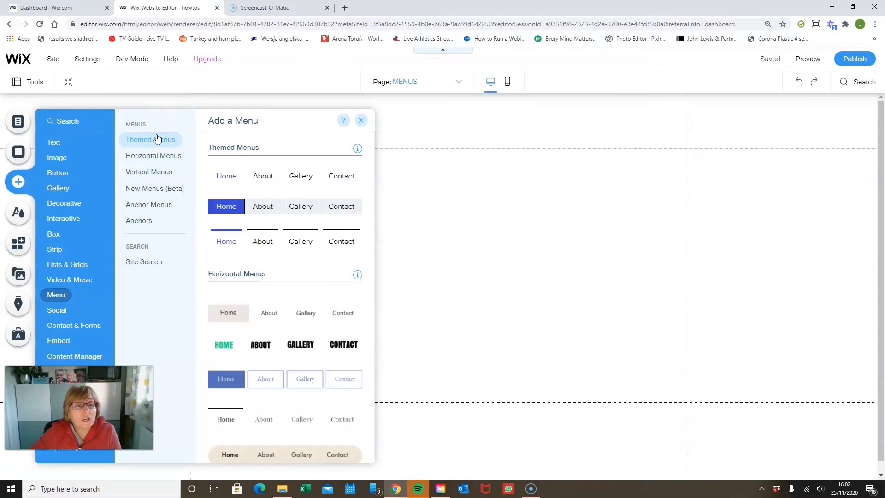
click(248, 180)
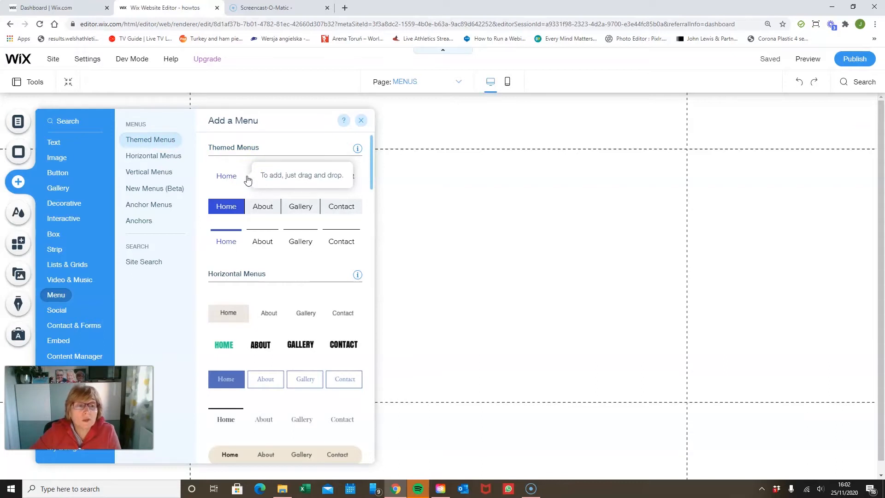
click(259, 185)
drag(259, 180, 381, 132)
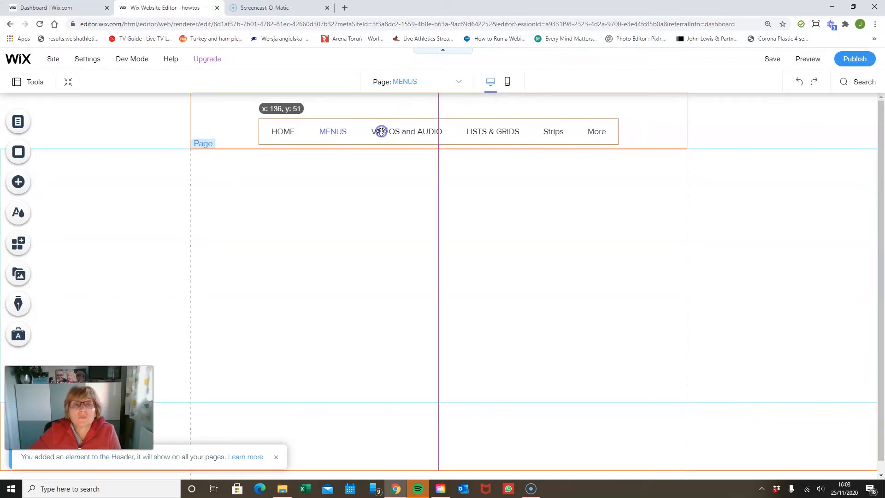
drag(381, 131, 381, 131)
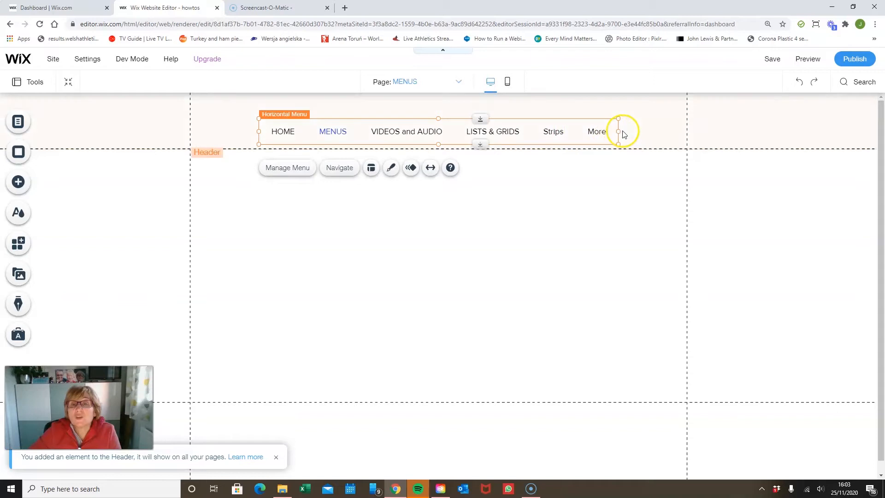
Step: Widen the header menu from the left page gridline to fit all page names, and compare it with the site's page list
drag(620, 131, 830, 125)
drag(607, 127, 542, 129)
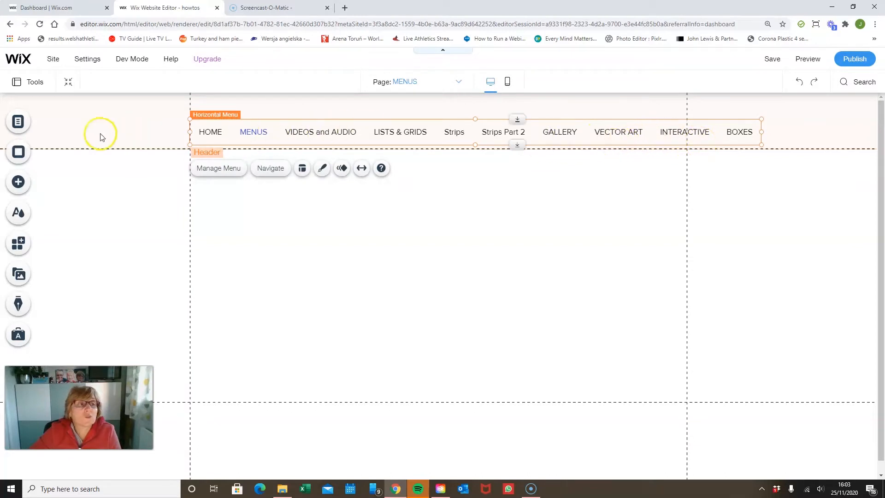
click(16, 122)
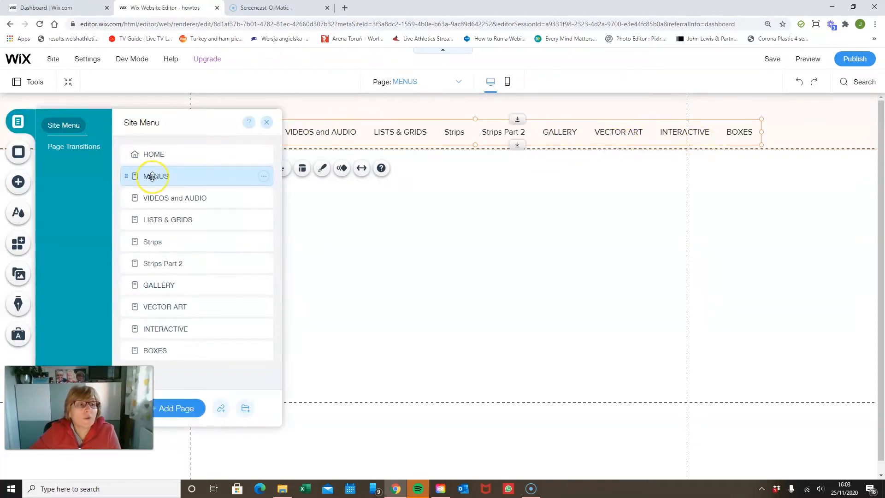
click(266, 122)
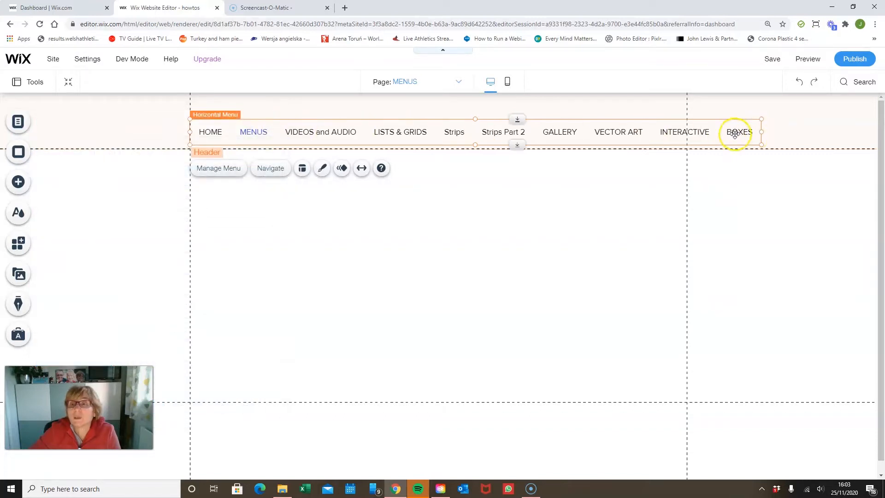
Step: Hide the Strips page from the site menu
click(18, 122)
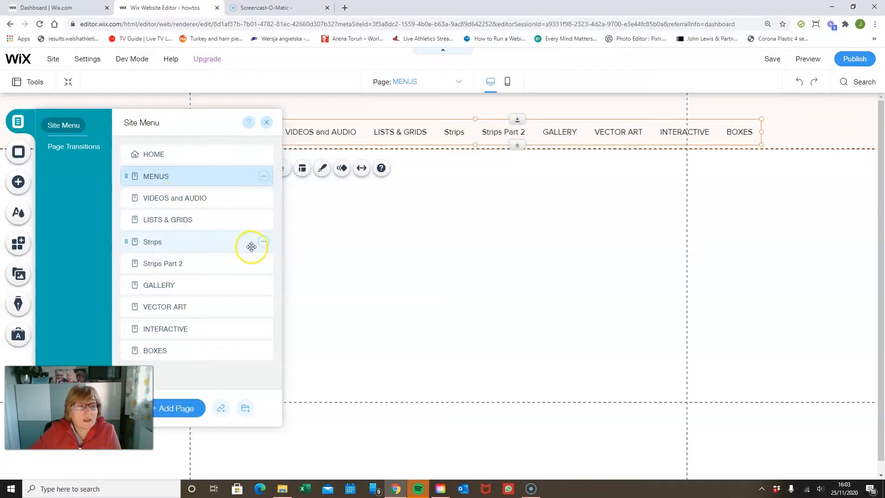
click(264, 242)
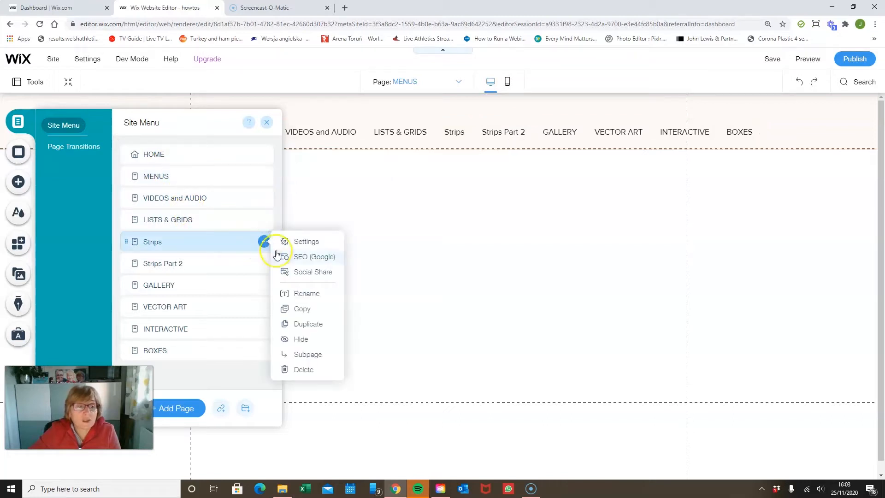
click(292, 339)
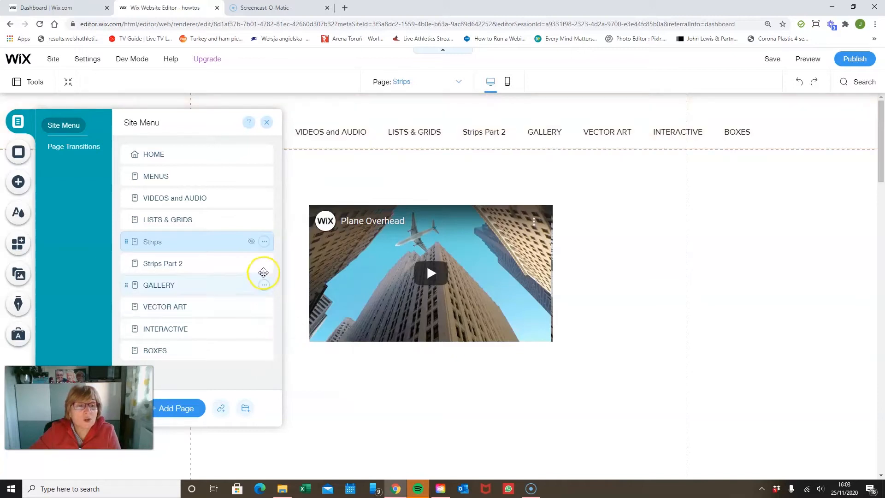
click(376, 243)
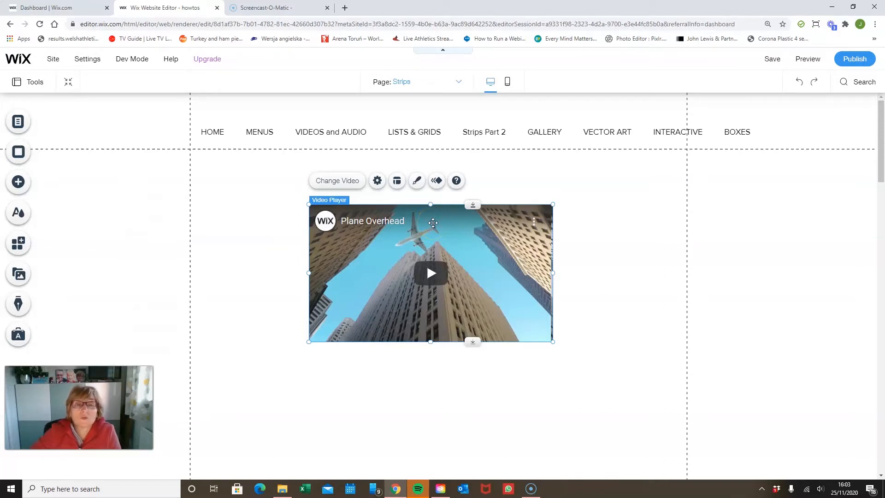
Step: Hide the Strips Part 2 page from the site menu
click(20, 120)
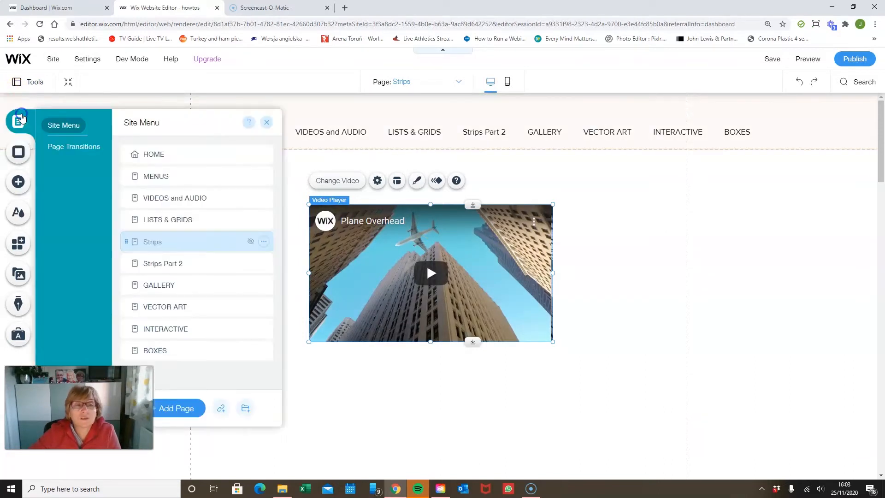
click(265, 265)
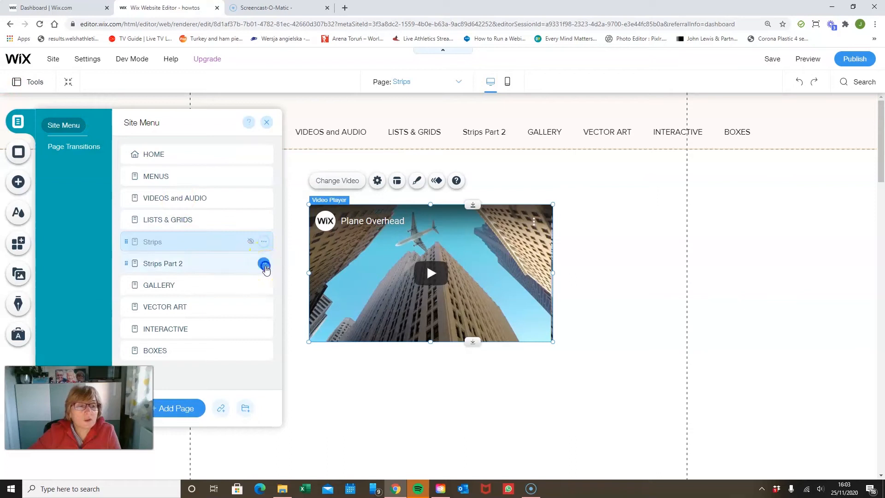
click(295, 363)
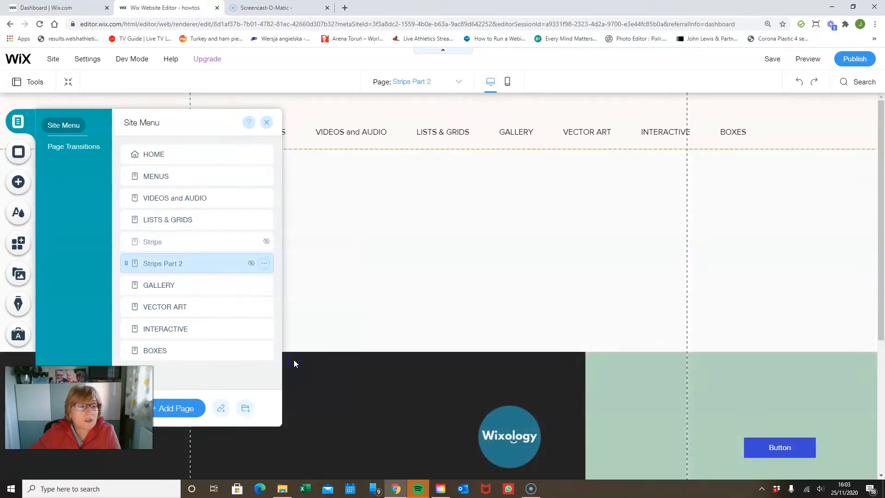
click(269, 122)
Step: Position the header menu at about x 0, y 53 and narrow it to end at the right page gridline
click(306, 134)
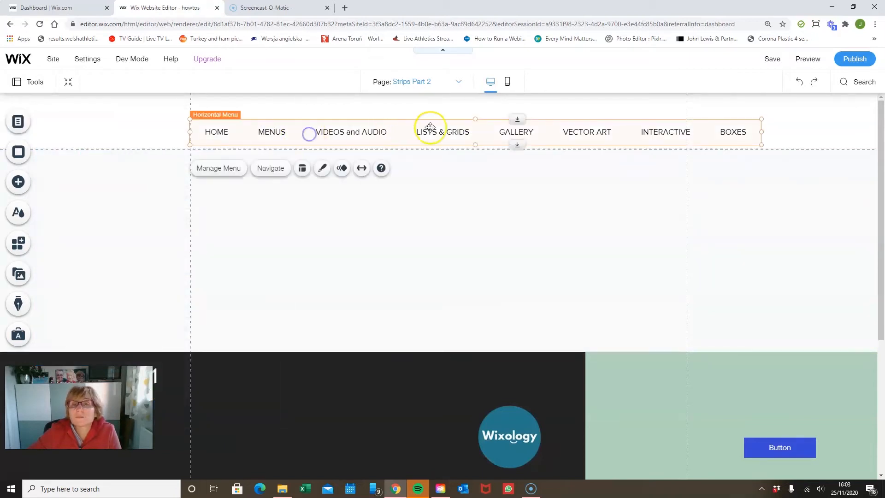
drag(427, 137, 419, 136)
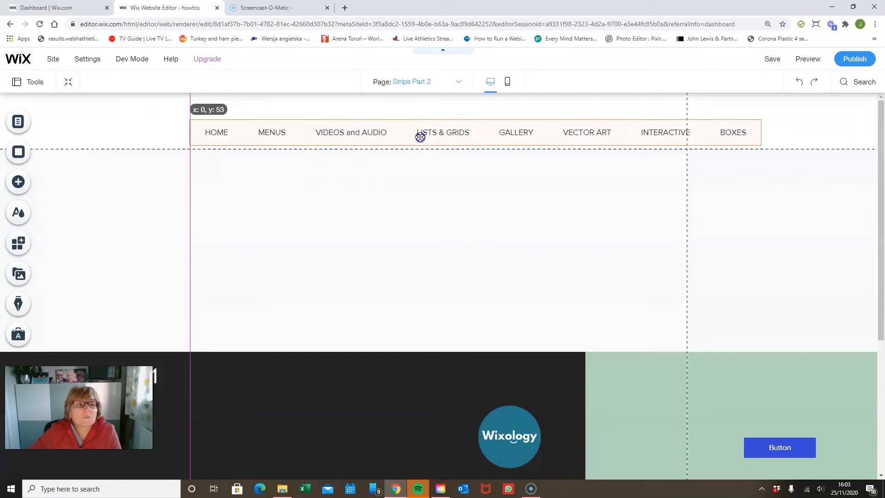
drag(761, 132, 687, 133)
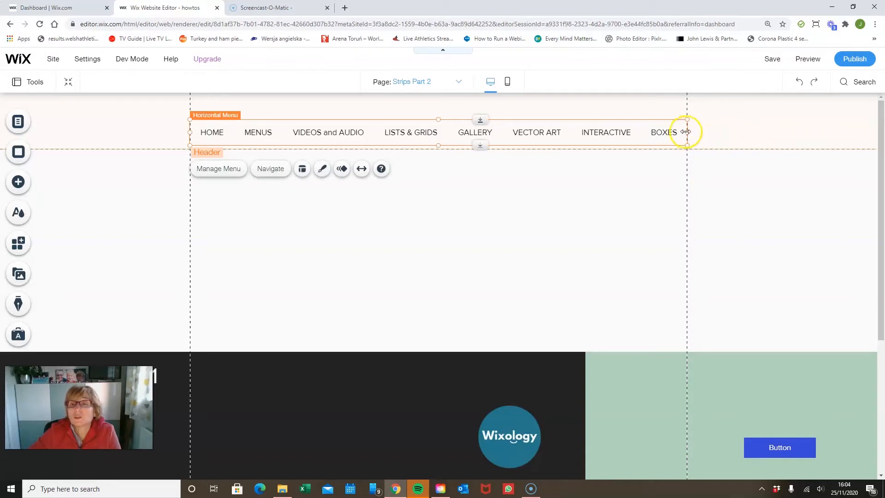
Step: Preview the site in a 1024 × 768 window to check the menu's fit, and return to the editor at full window size
click(816, 26)
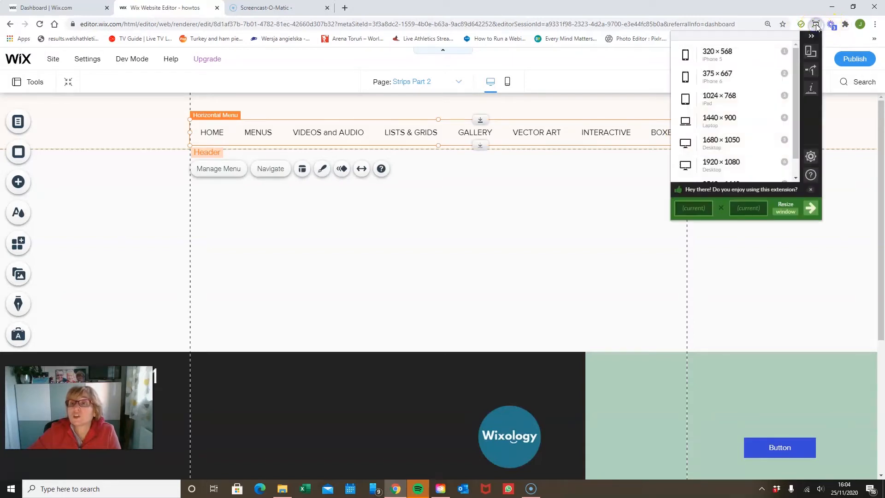
click(725, 97)
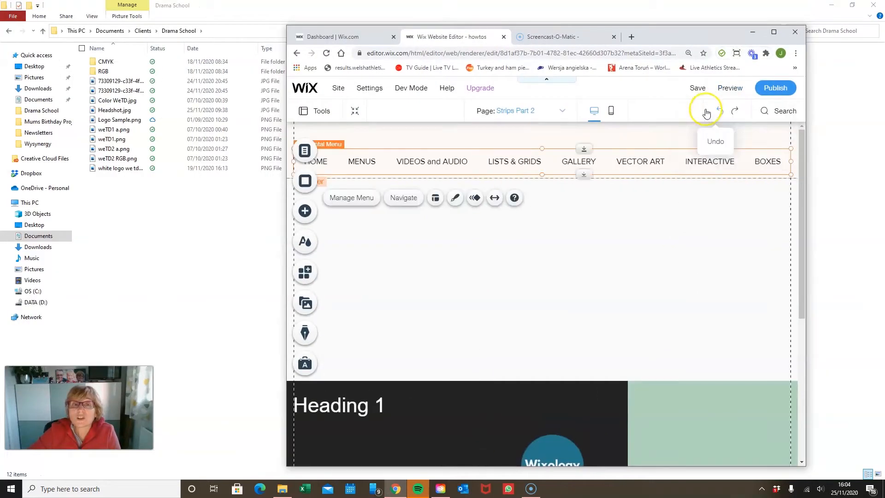
click(729, 88)
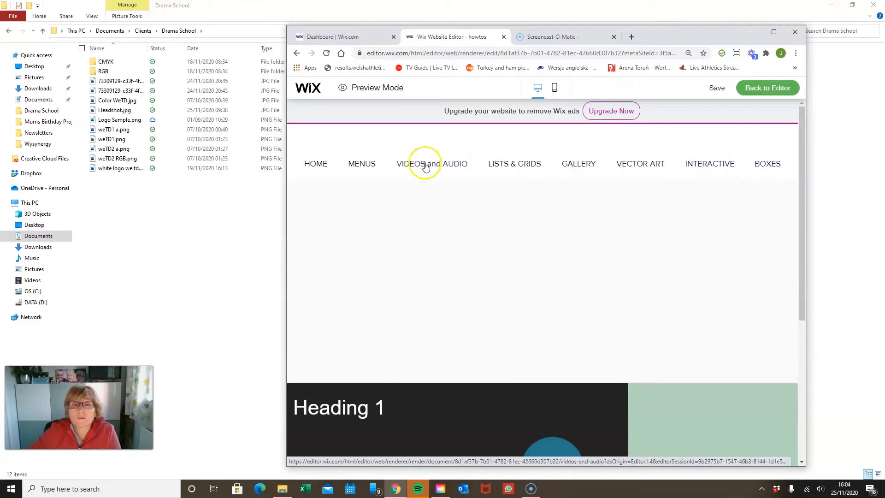
click(775, 36)
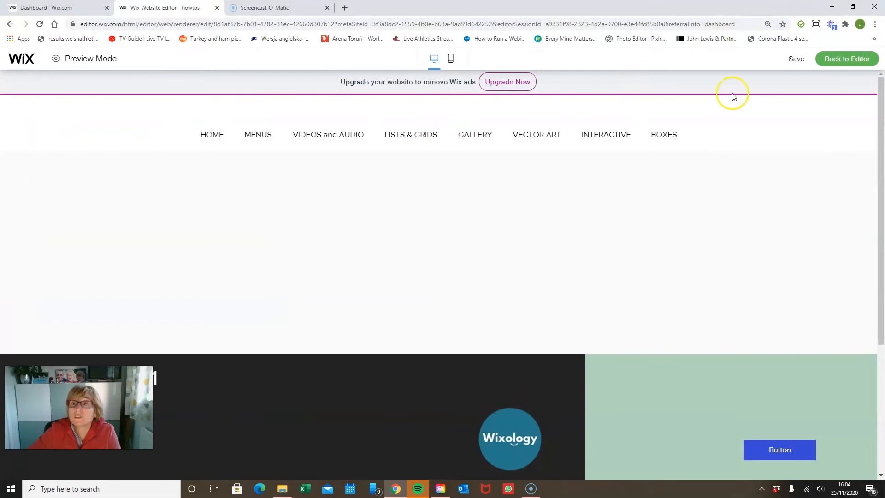
click(846, 60)
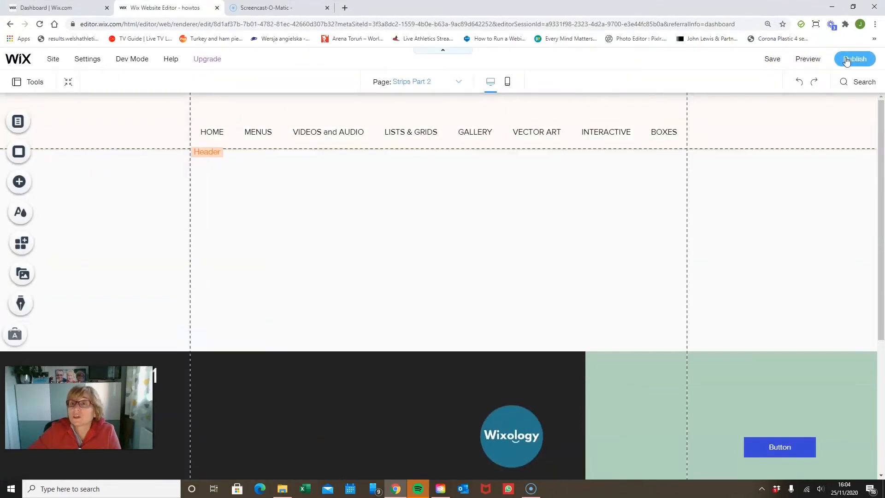
Step: Make the VIDEOS and AUDIO and LISTS & GRIDS pages subpages of MENUS in the site menu
click(638, 139)
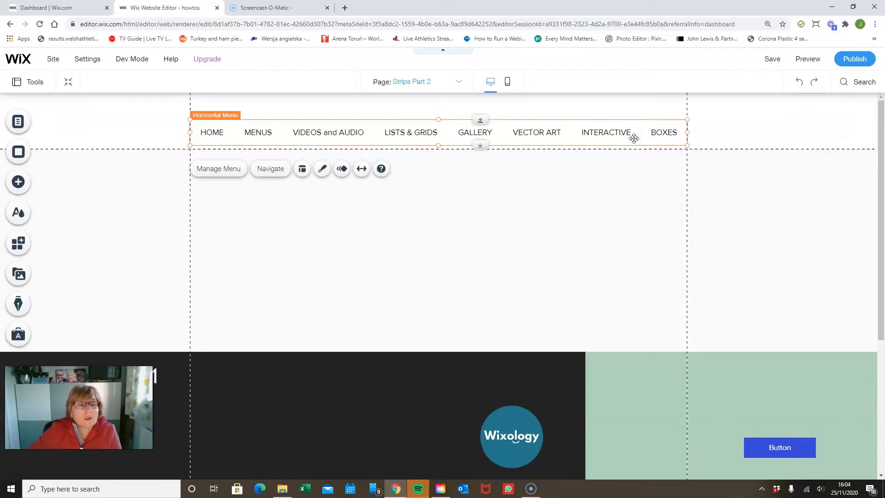
click(29, 122)
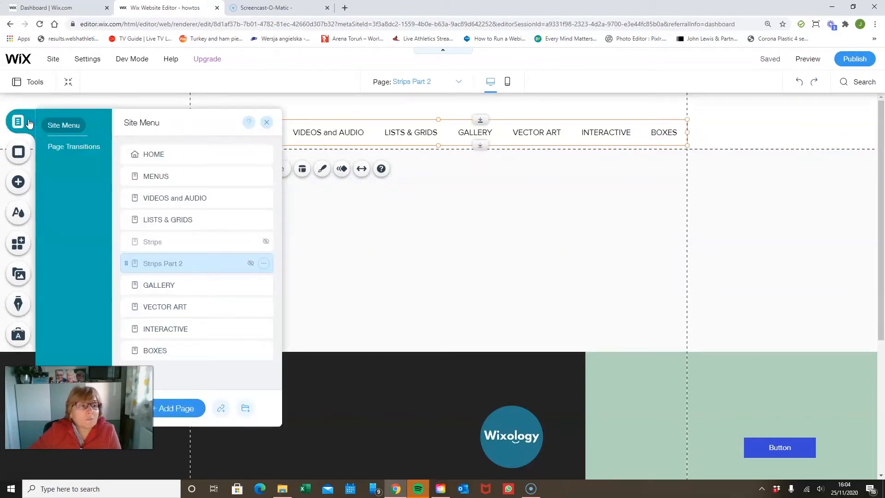
click(150, 197)
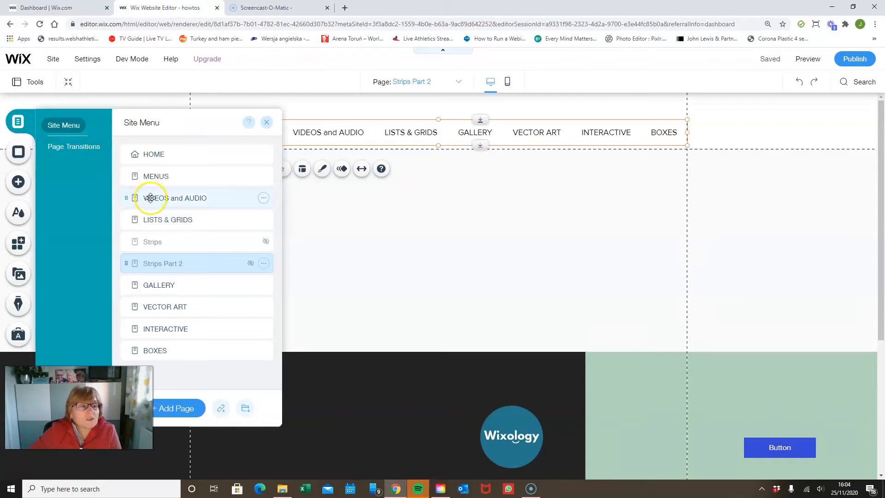
drag(150, 197, 180, 191)
drag(180, 190, 180, 196)
drag(158, 220, 174, 217)
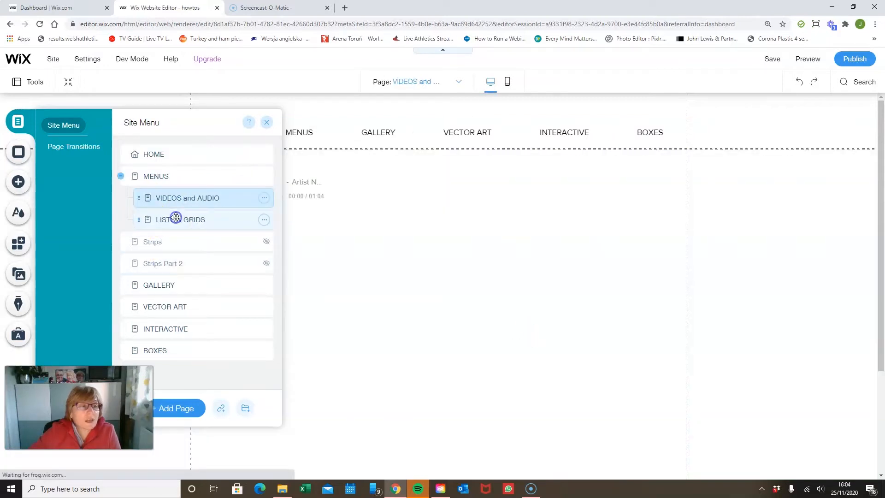
Step: Make the VECTOR ART and INTERACTIVE pages subpages of GALLERY, and close the site page list
drag(170, 306, 194, 300)
drag(171, 328, 198, 318)
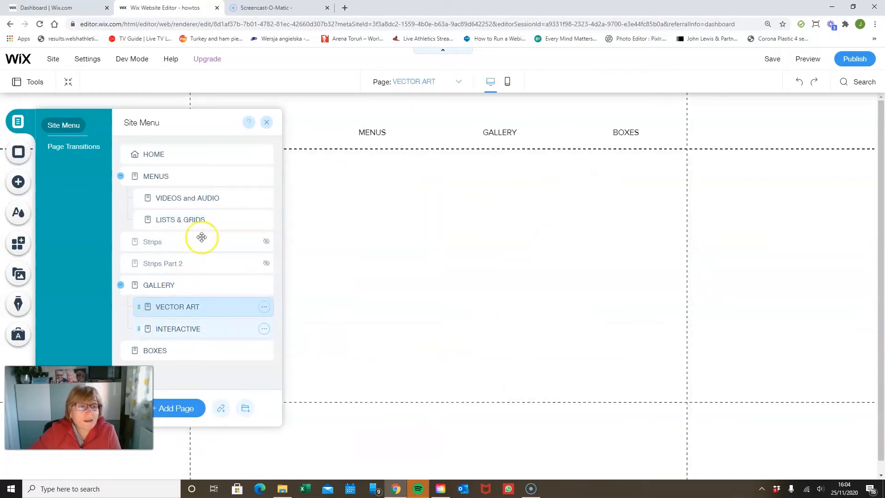
click(267, 123)
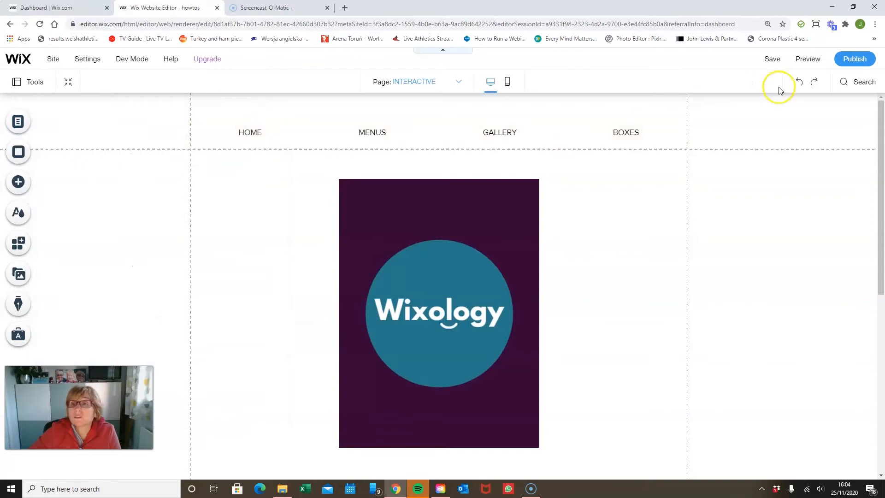
Step: Preview the site to check the header menu's dropdown subpages, and return to the editor
click(812, 61)
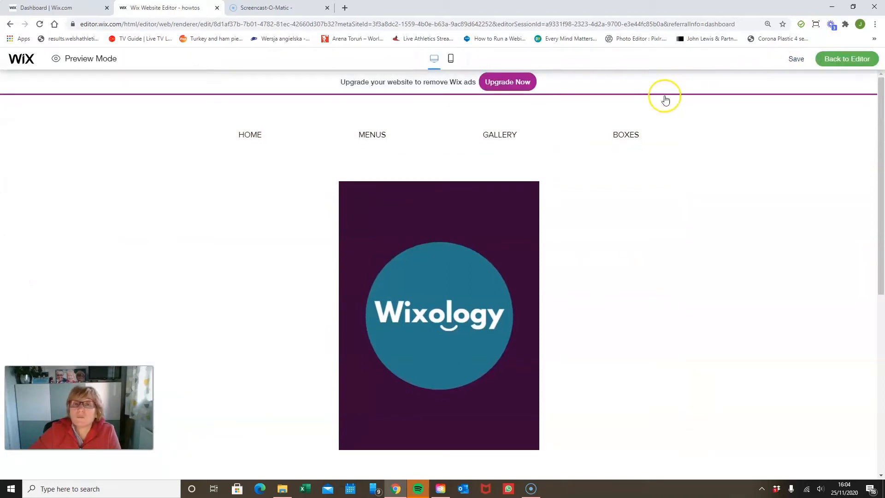
mouse_move(520, 141)
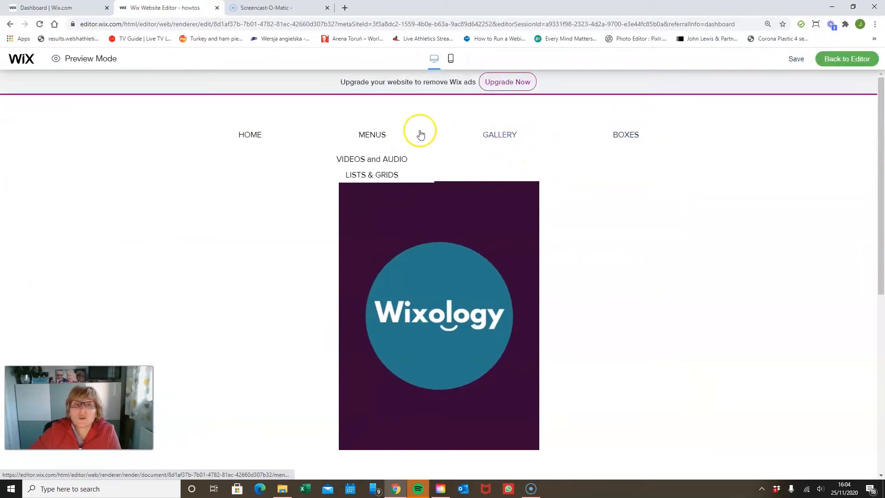
click(866, 60)
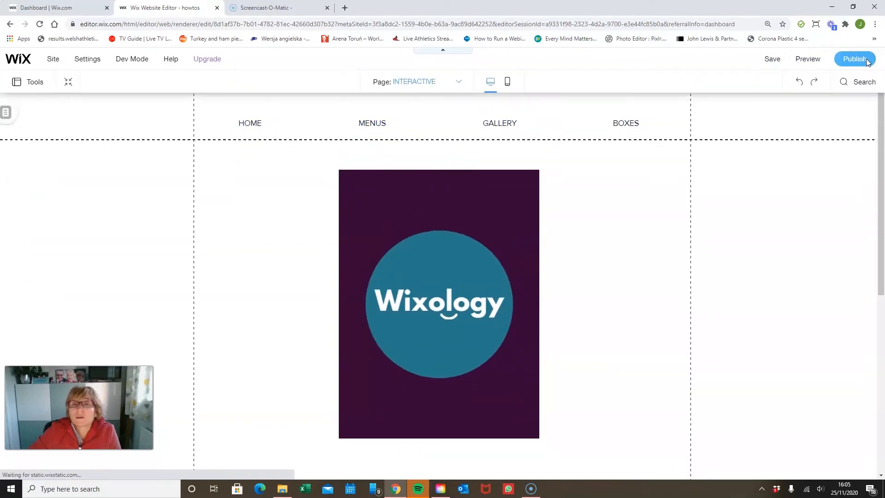
Step: Try making all header menu items the same size with centred text in the layout settings, and turn the equal sizing back off
click(657, 131)
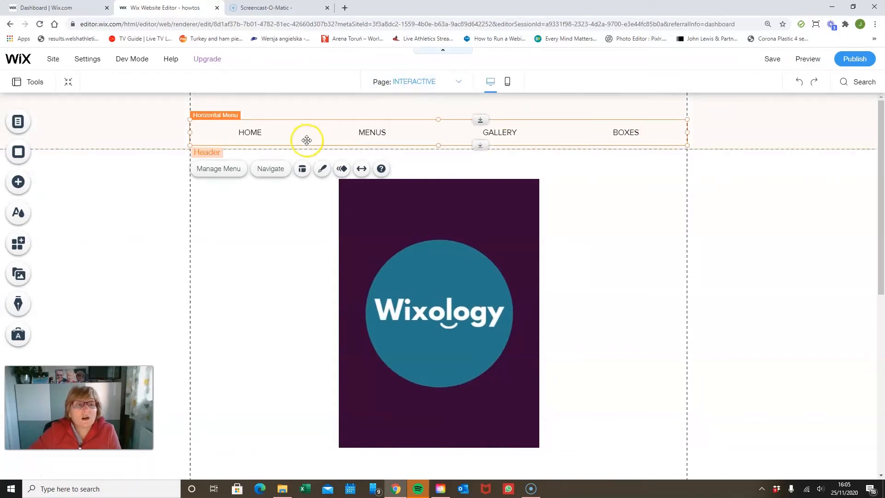
click(300, 171)
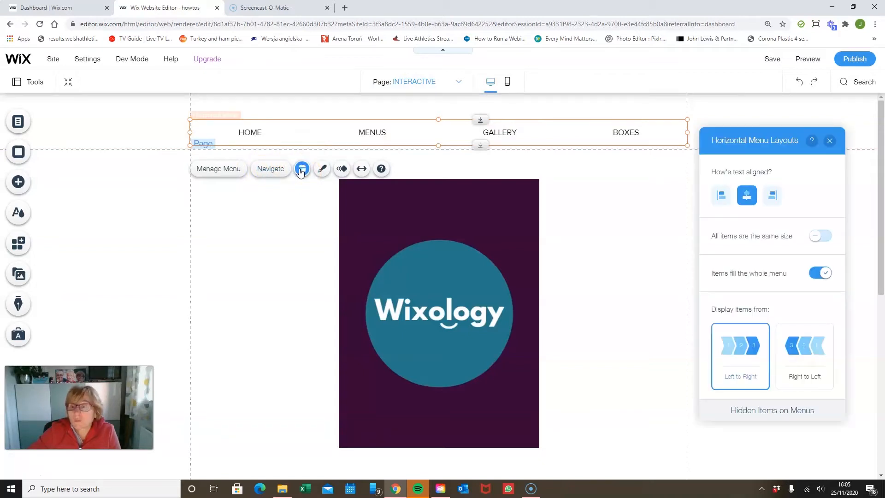
click(747, 194)
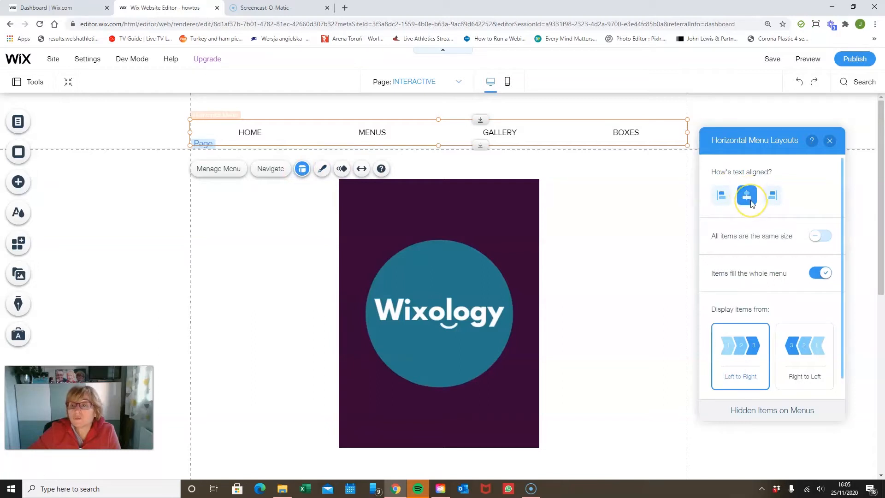
click(825, 236)
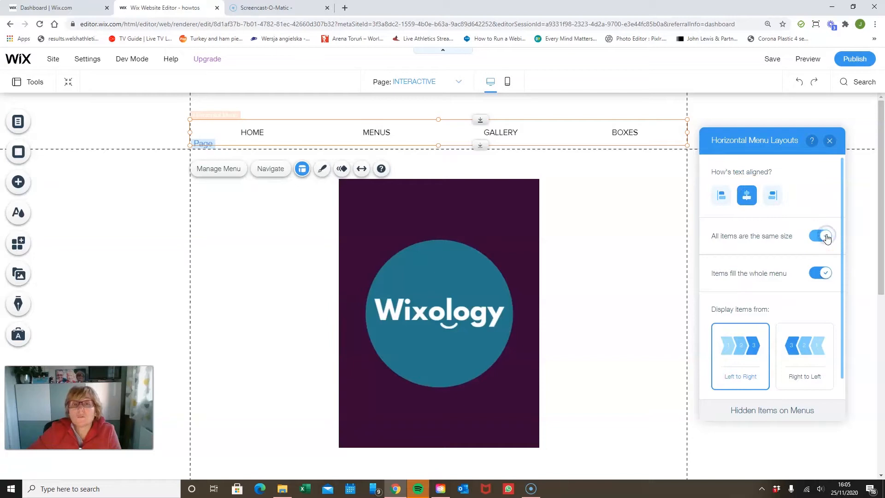
click(821, 237)
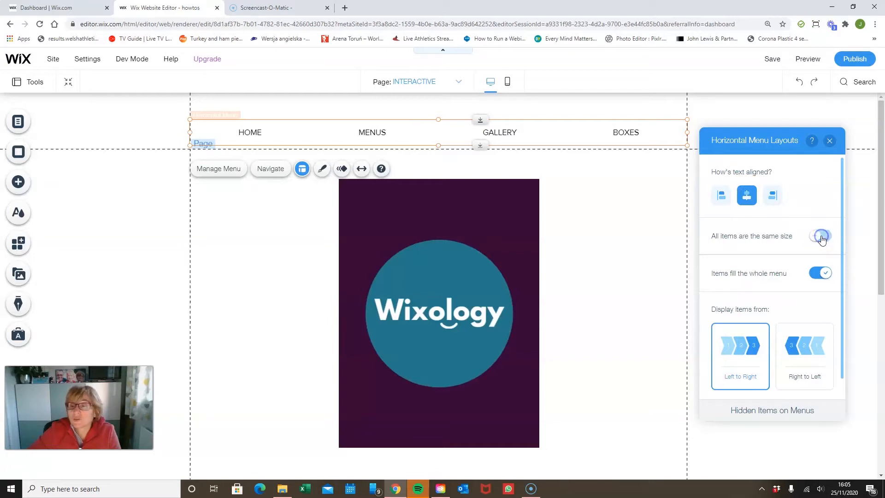
Step: Stop the items filling the whole menu, and narrow the header menu and centre it between the page gridlines
click(810, 276)
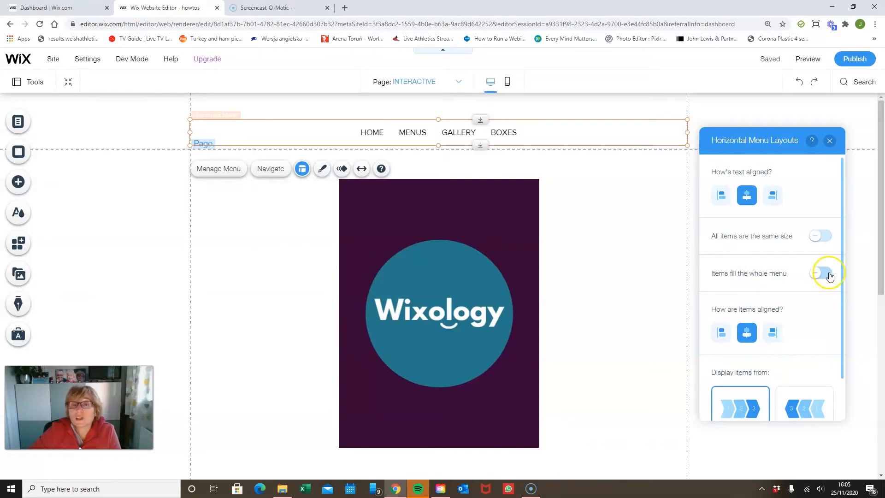
drag(688, 135, 660, 127)
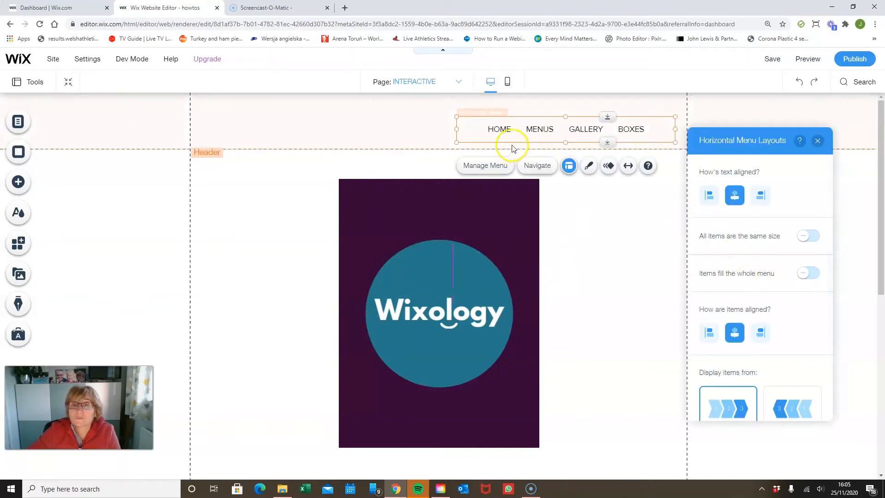
drag(579, 126, 446, 122)
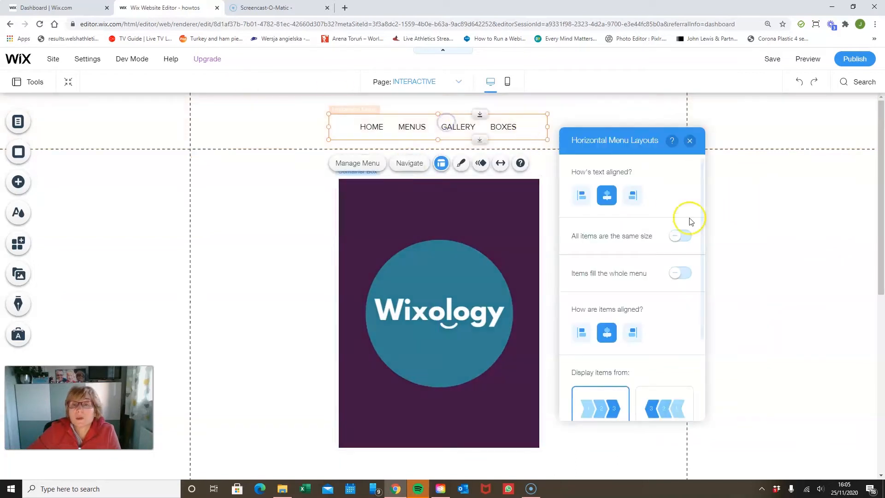
Step: Make the items fill the whole menu again, and widen the menu while keeping it centred in the header
click(685, 274)
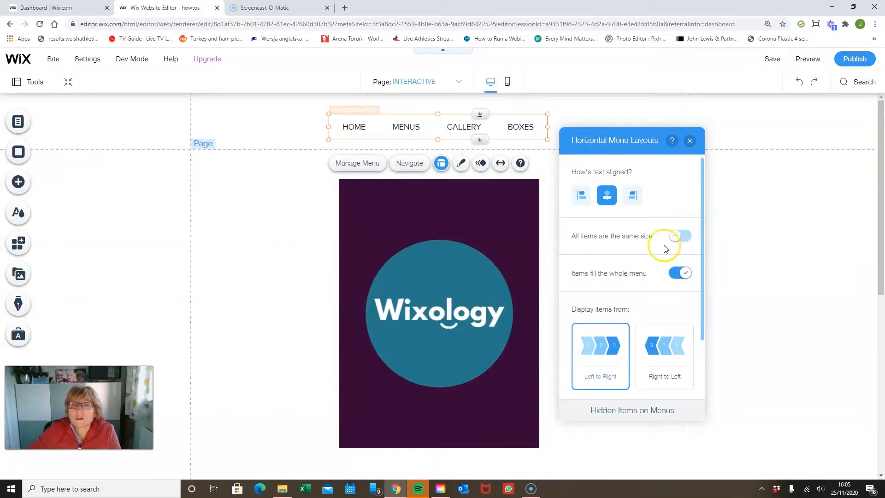
click(689, 140)
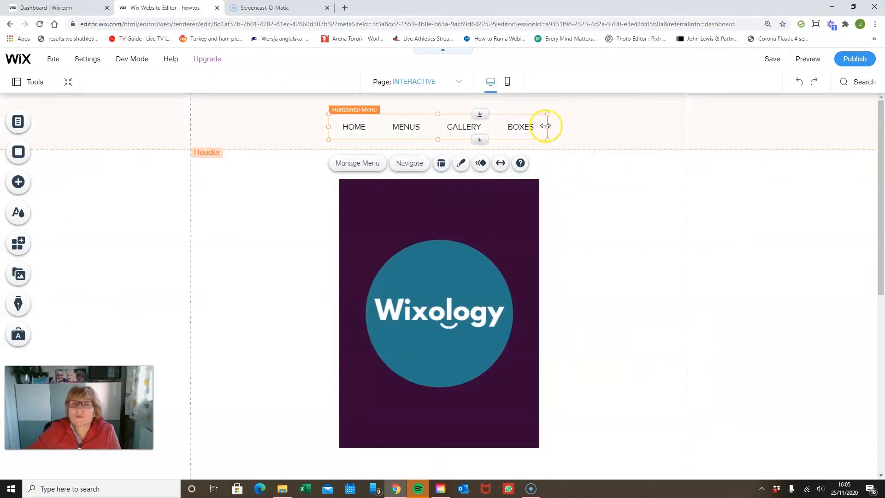
mouse_move(547, 126)
mouse_down()
mouse_move(658, 132)
mouse_move(558, 126)
mouse_up()
click(632, 141)
click(583, 124)
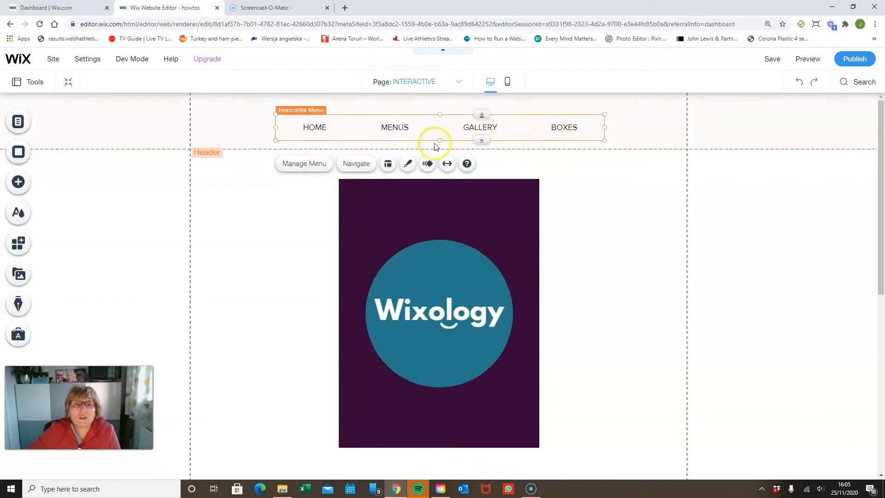
Step: Try several themed and additional preset designs on the header menu, and reapply the first themed horizontal design
click(406, 167)
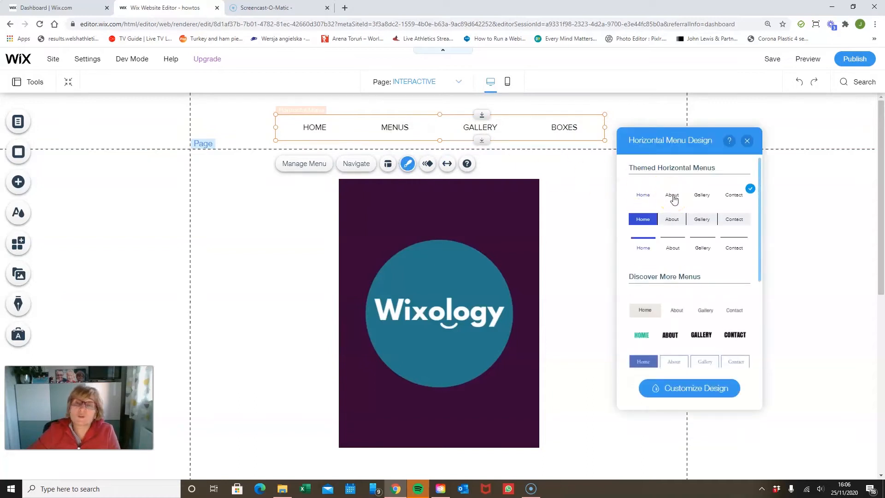
click(678, 220)
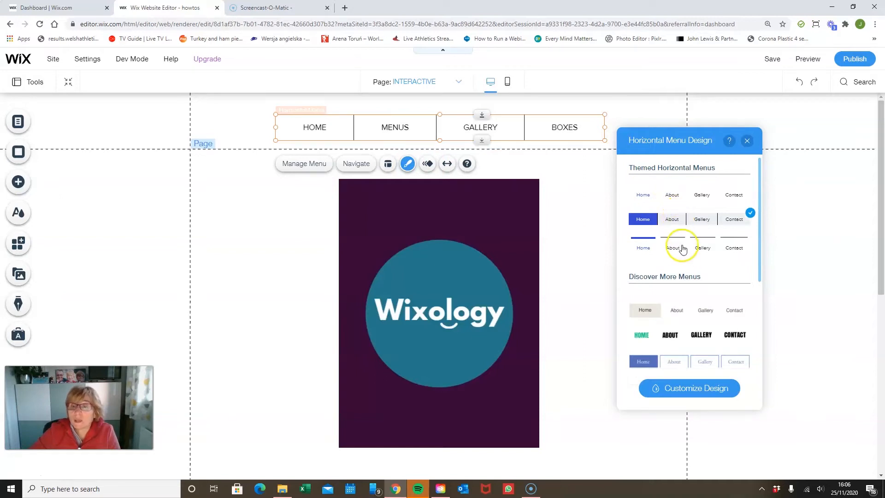
click(682, 250)
click(677, 308)
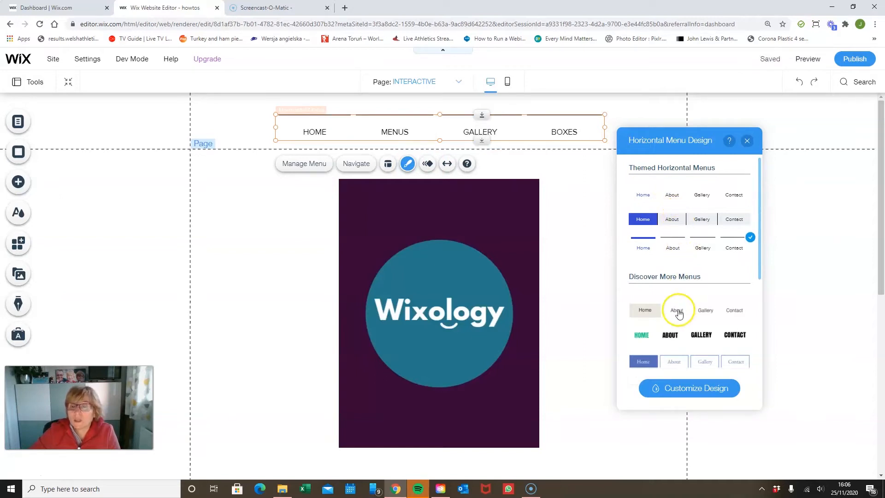
click(682, 359)
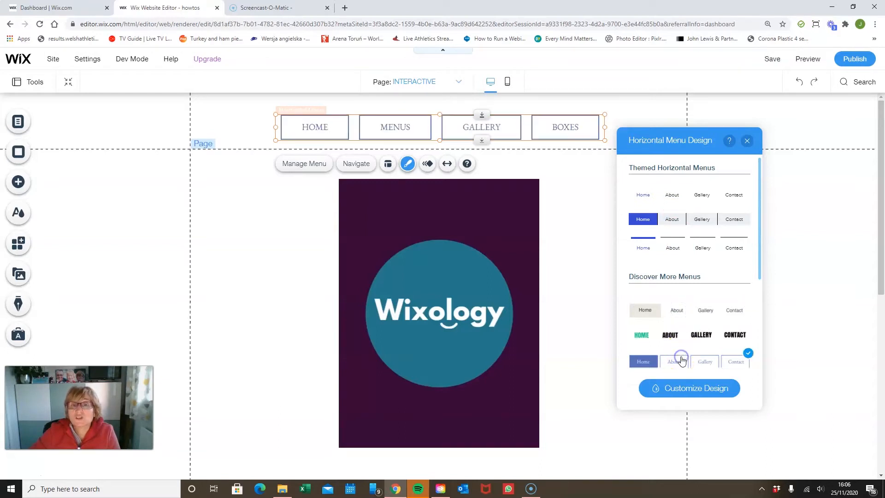
scroll(703, 309, down, 2)
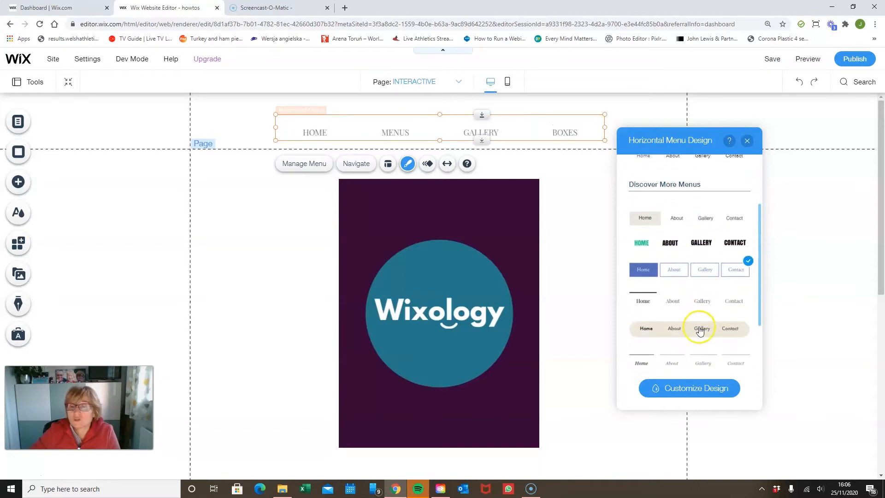
click(700, 329)
scroll(702, 206, up, 2)
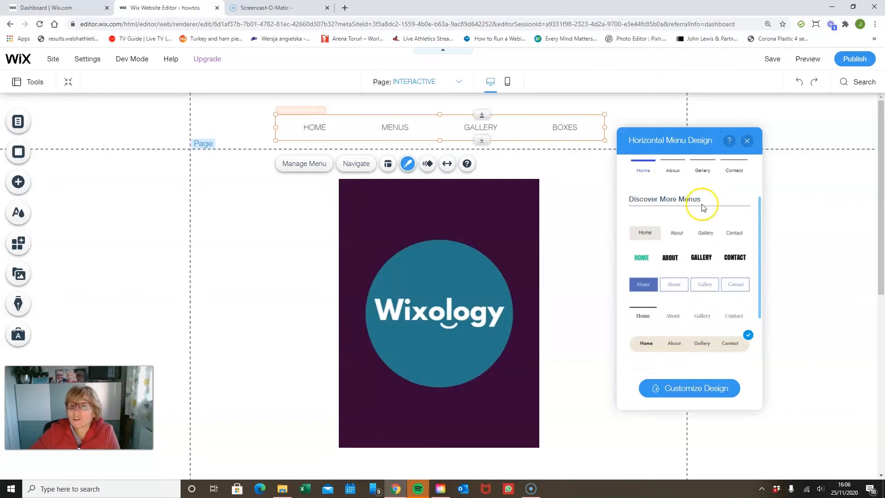
click(706, 195)
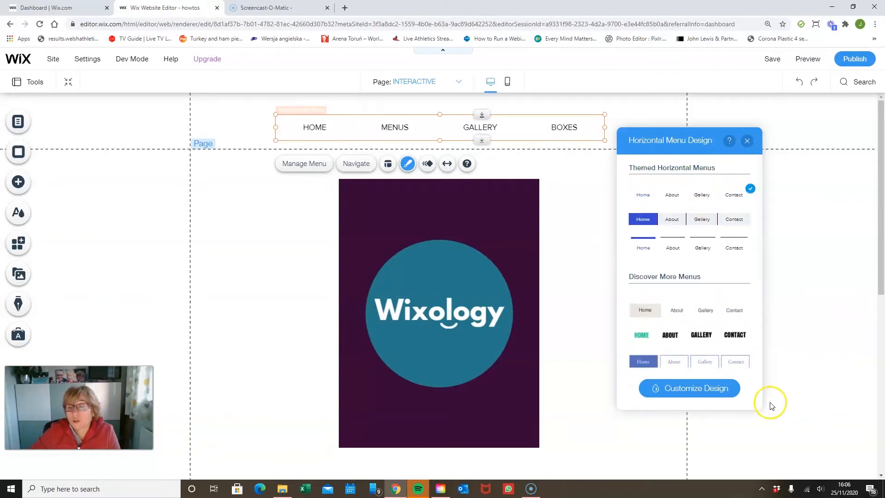
Step: Customize the menu design by setting the regular dropdown background to the bright blue site color
click(720, 388)
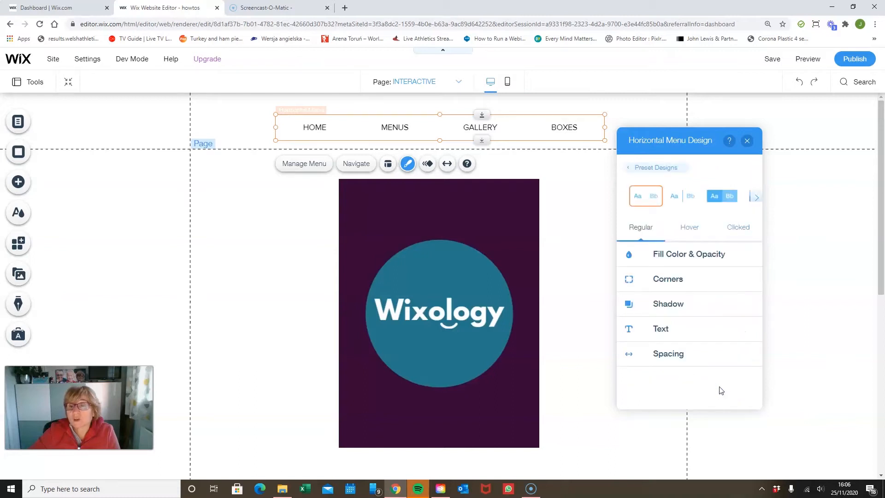
click(715, 255)
click(743, 294)
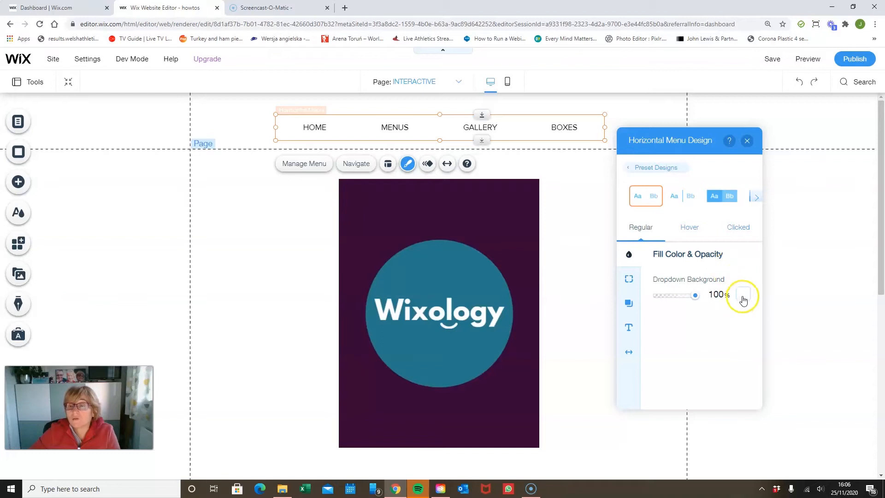
click(772, 331)
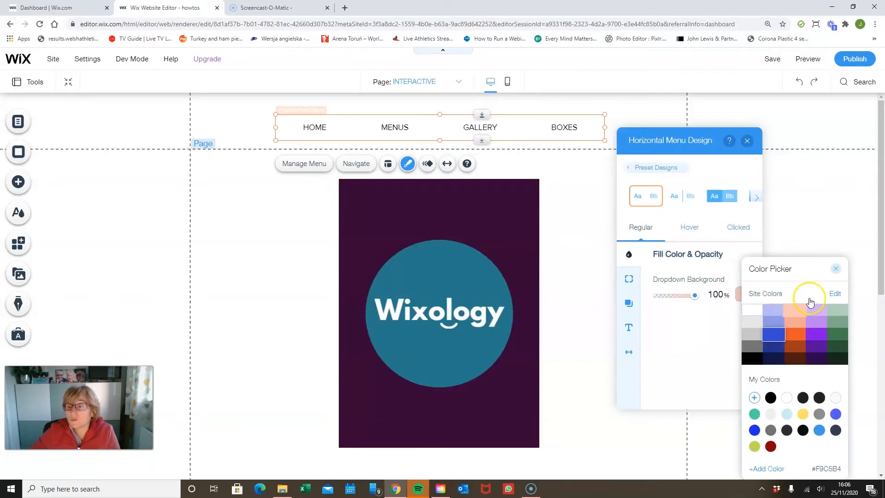
click(837, 269)
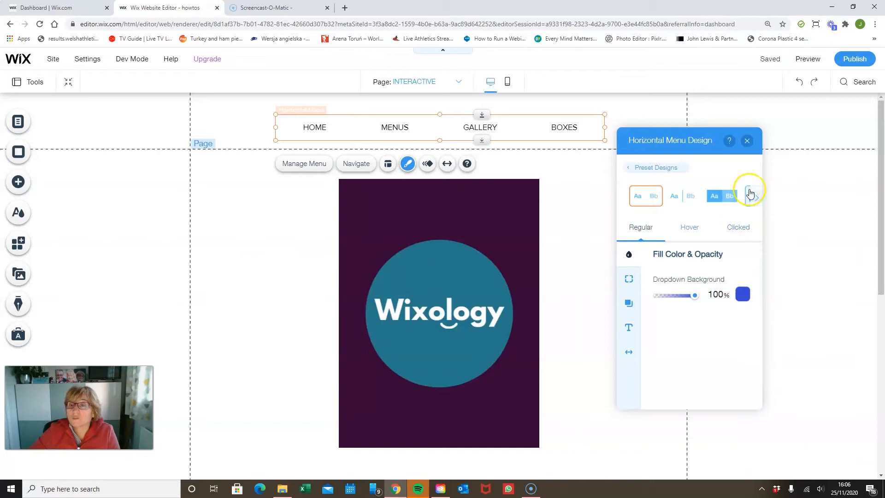
click(746, 140)
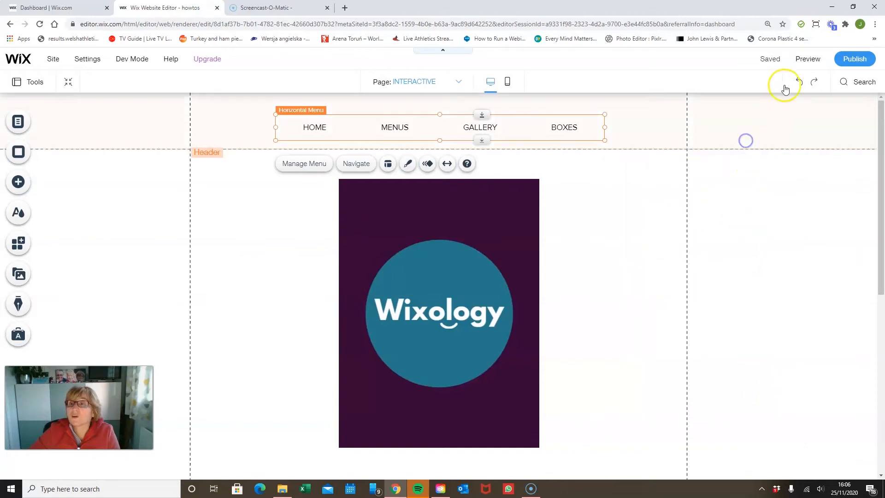
Step: Preview the recolored dropdowns under GALLERY and MENUS, and return to the editor
click(807, 59)
mouse_move(493, 128)
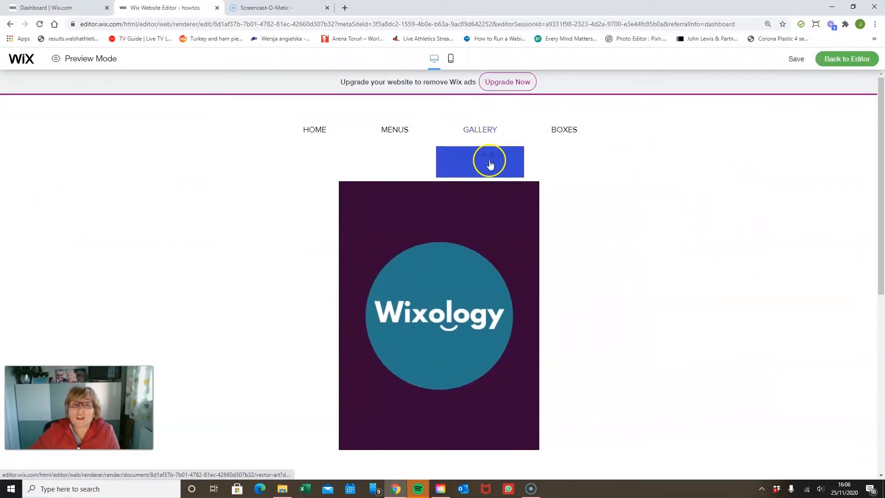
mouse_move(395, 131)
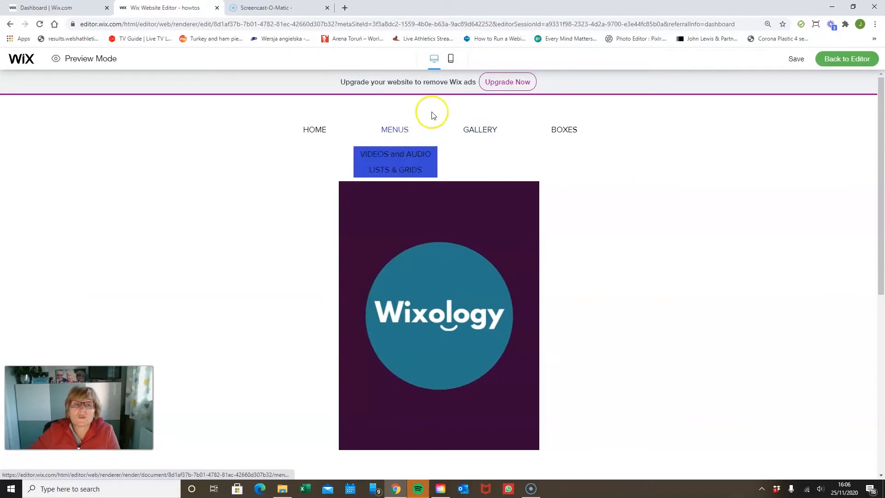
click(846, 59)
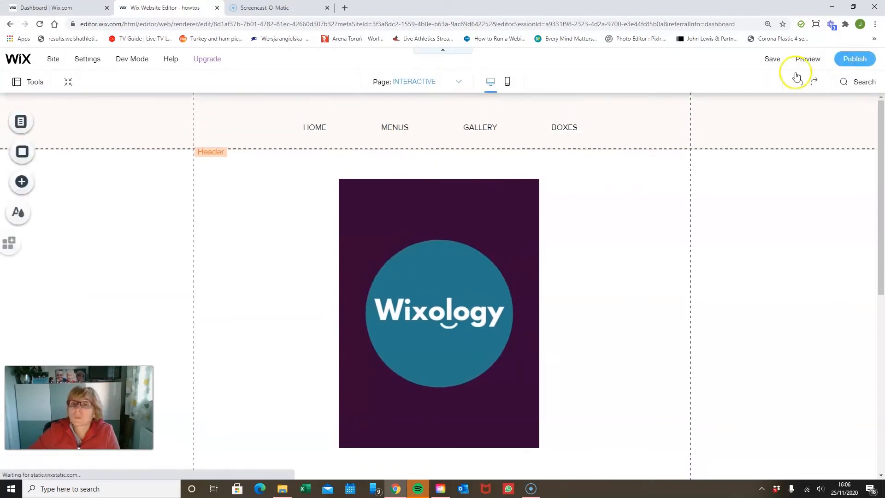
Step: Customize the header menu design by setting the hover text color to the bright orange site color
click(556, 128)
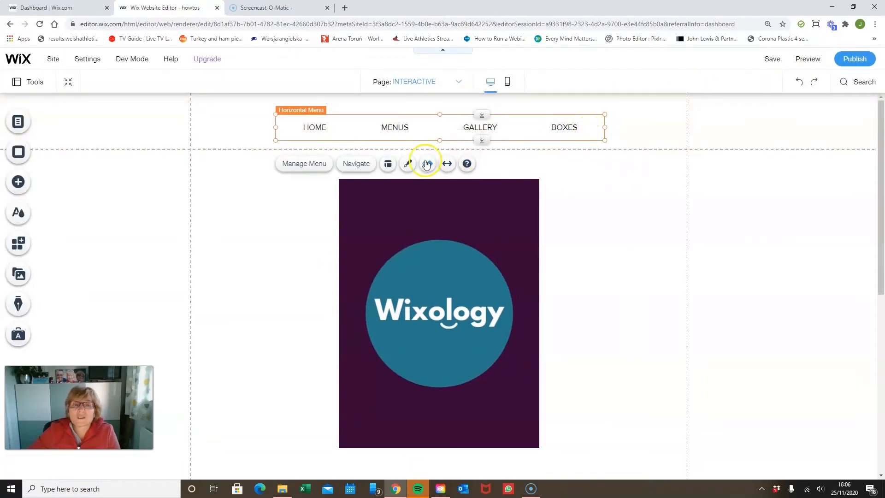
click(407, 163)
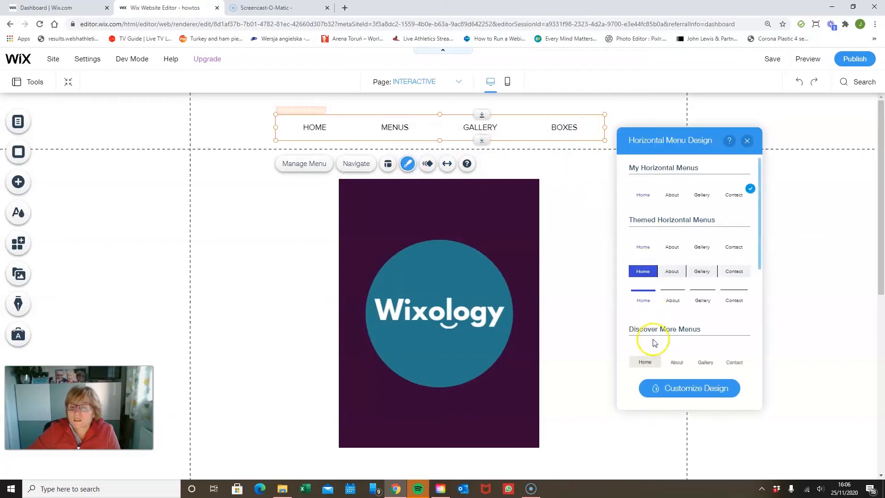
click(676, 388)
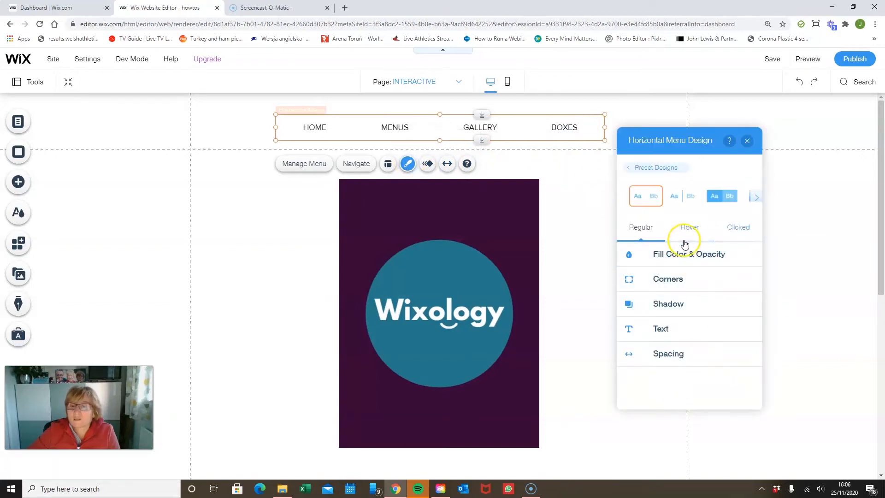
click(691, 228)
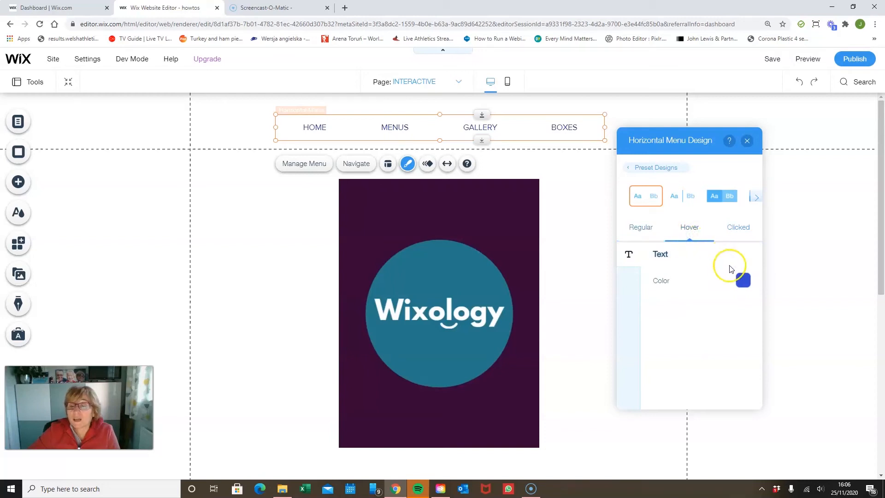
click(744, 282)
click(663, 242)
click(704, 175)
Step: Set the text color of clicked menu items to the green site color #407C51
click(739, 226)
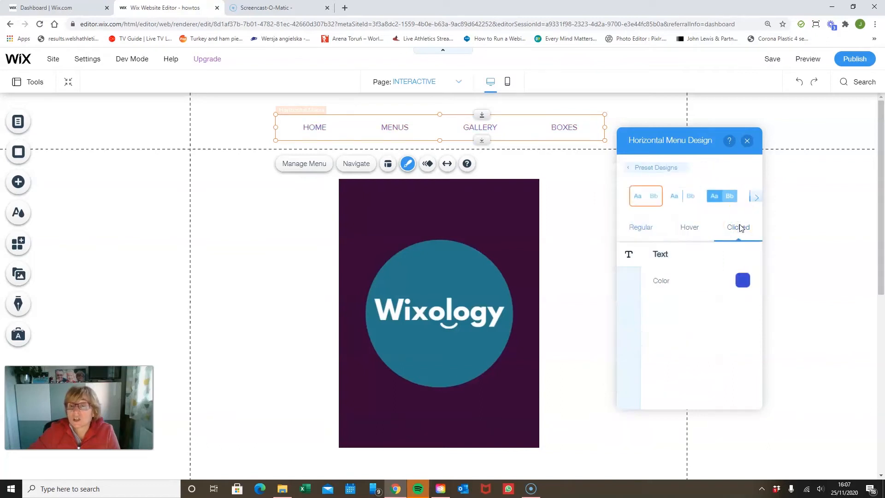
click(742, 281)
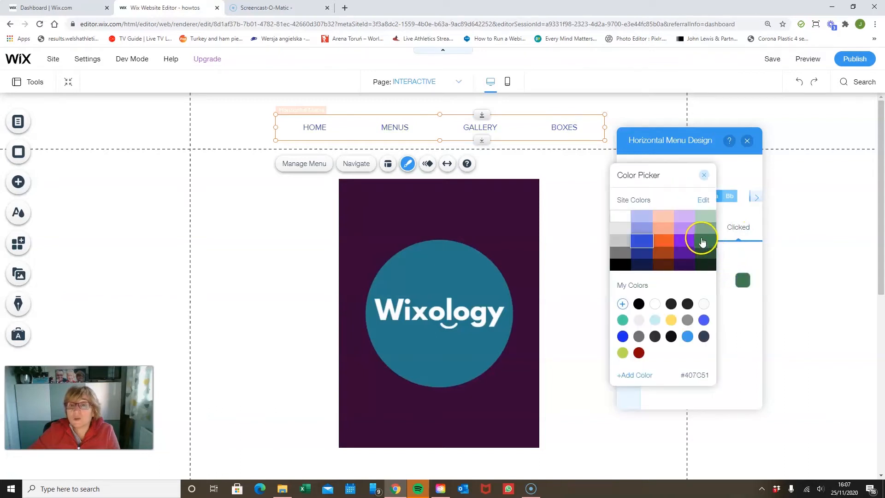
click(702, 242)
click(708, 173)
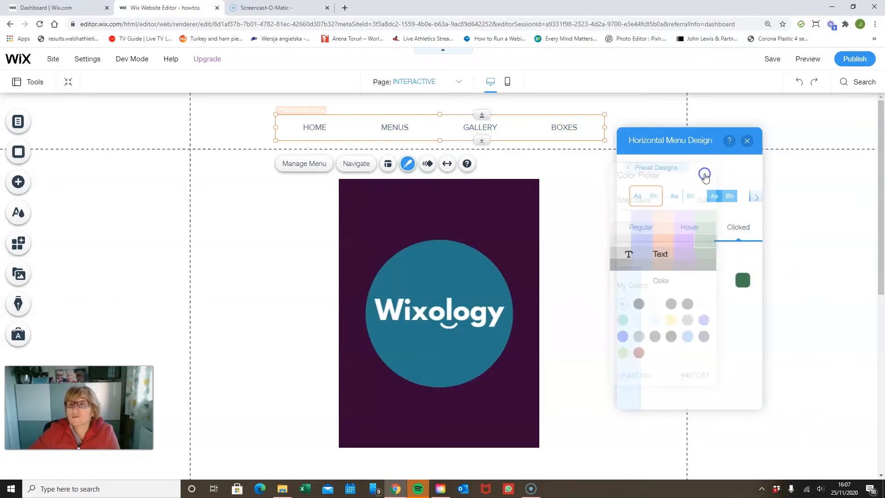
Step: Preview the hover color on MENUS and the clicked color by opening the GALLERY page, and return to the editor
click(807, 58)
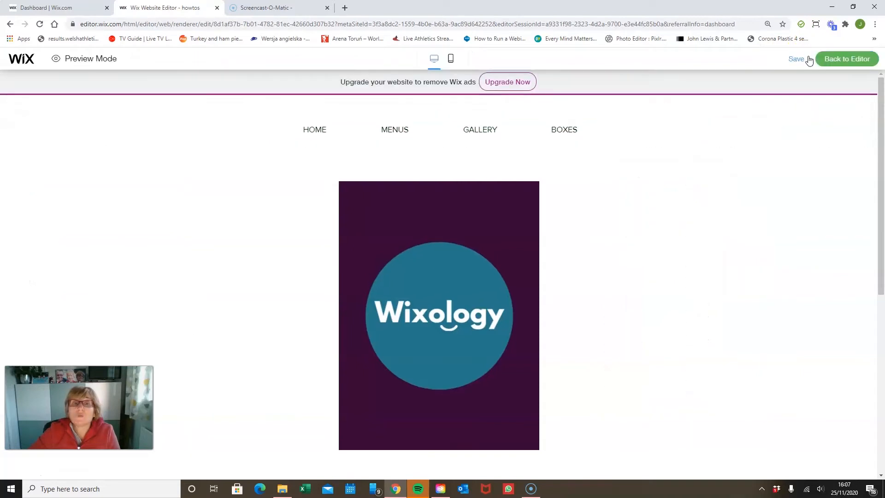
mouse_move(396, 128)
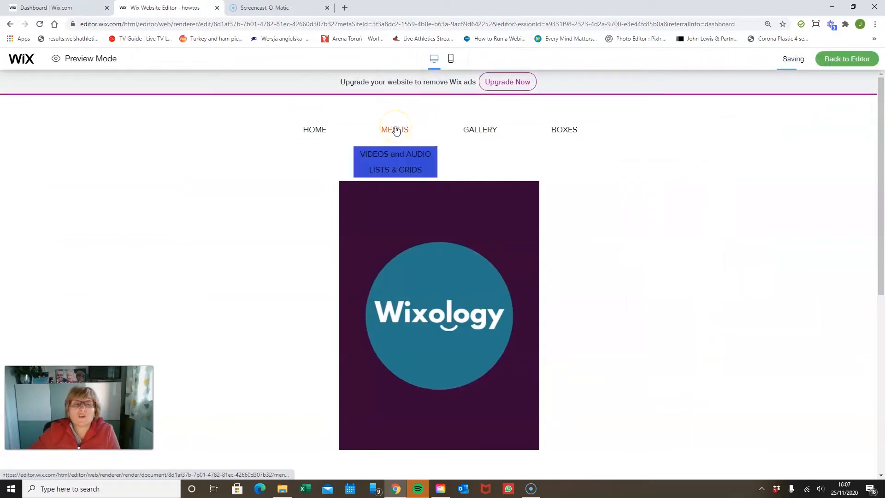
click(474, 126)
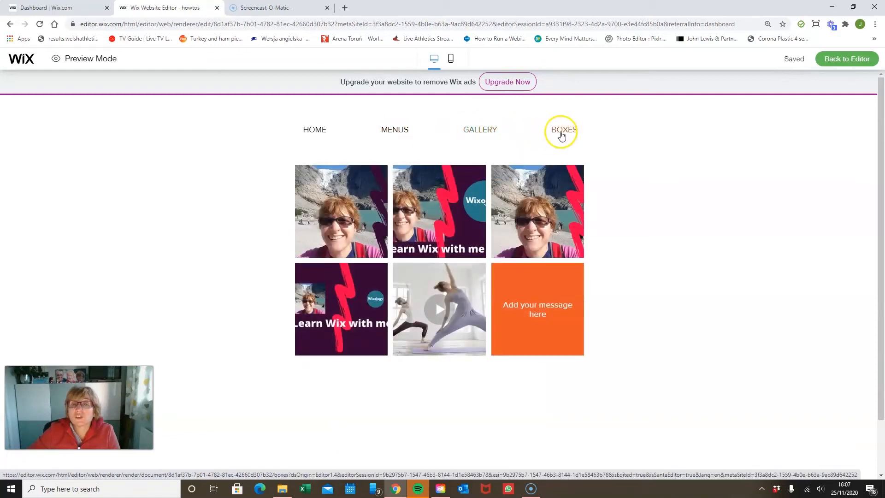
click(849, 61)
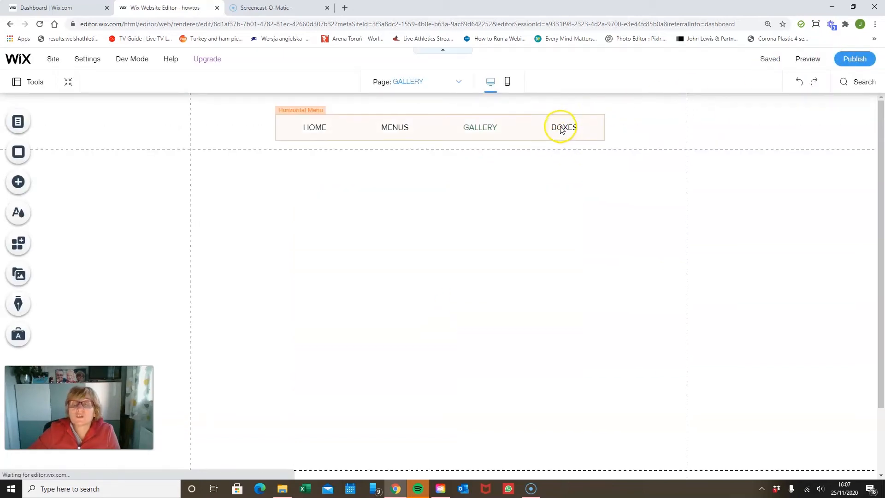
Step: Review the header menu's regular fill, corners, shadow, text and spacing settings, plus its hover and clicked text settings
click(561, 129)
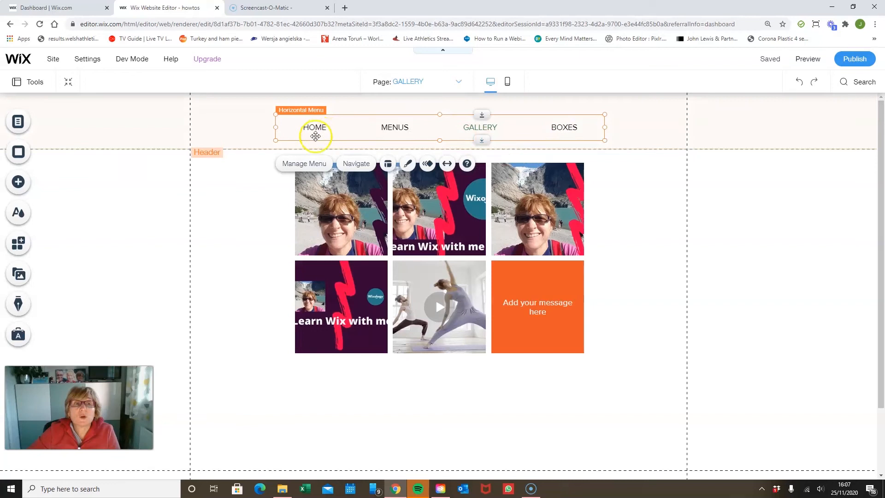
click(407, 164)
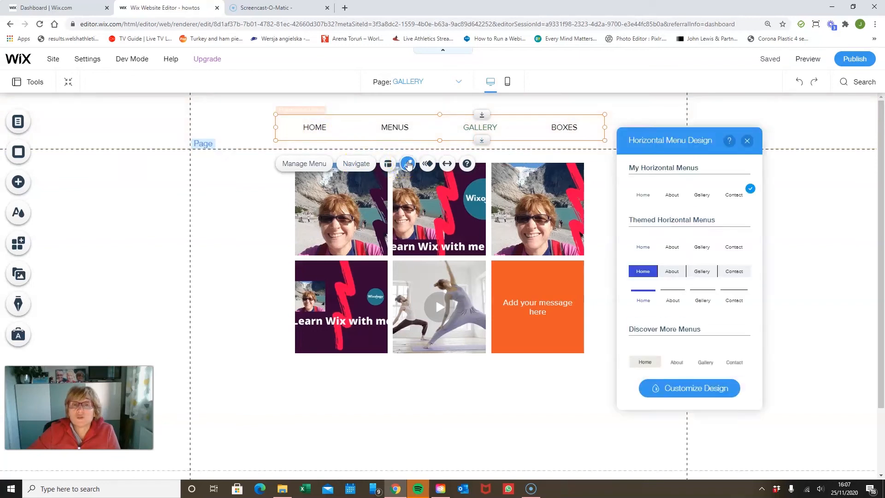
click(711, 391)
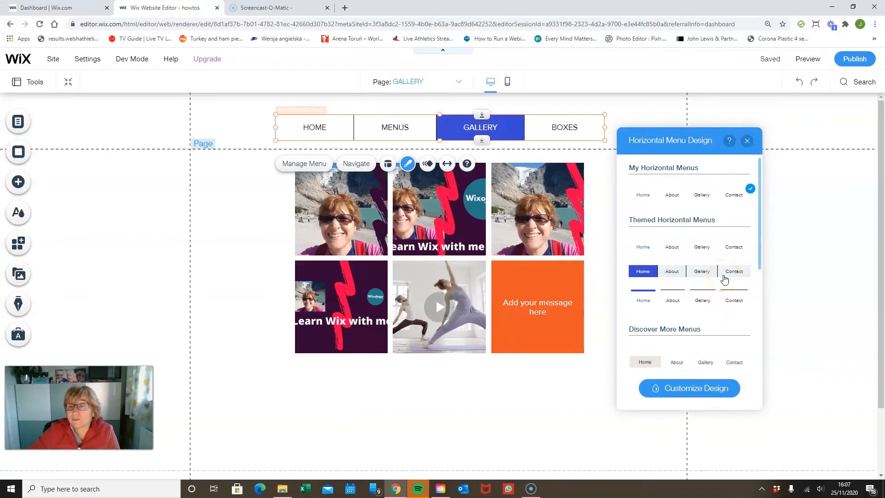
click(701, 392)
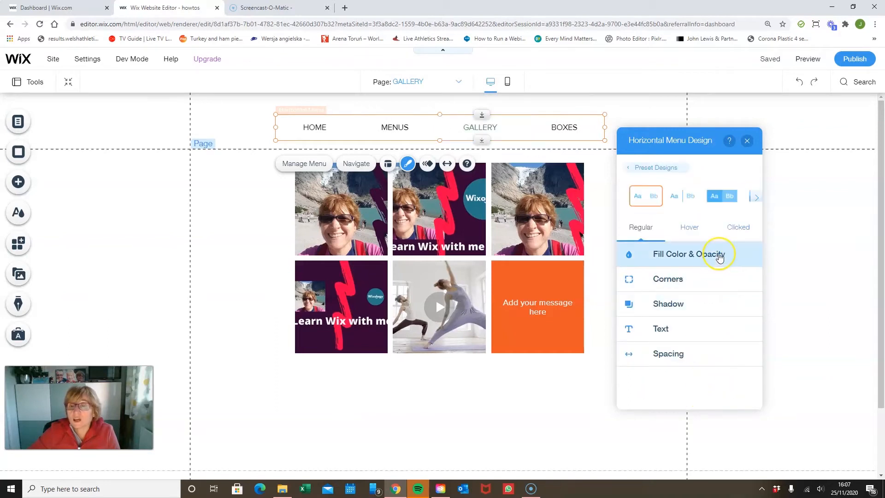
click(720, 258)
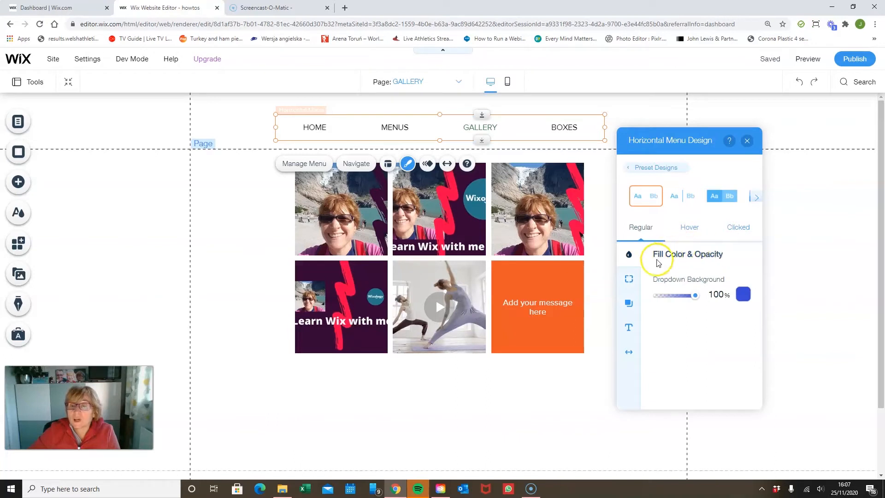
click(628, 279)
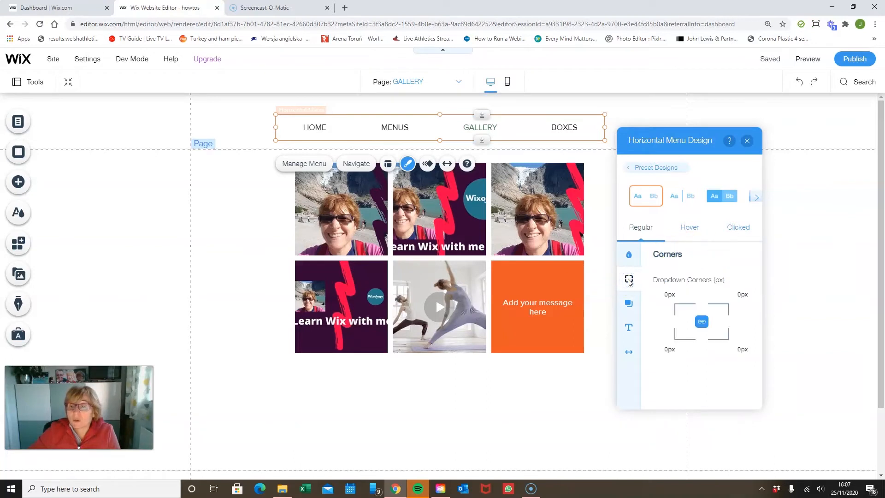
click(630, 303)
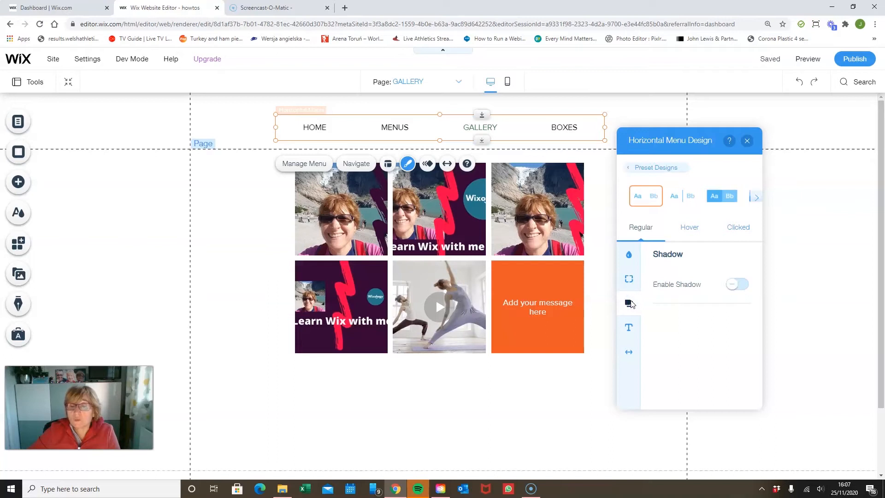
click(630, 328)
click(734, 300)
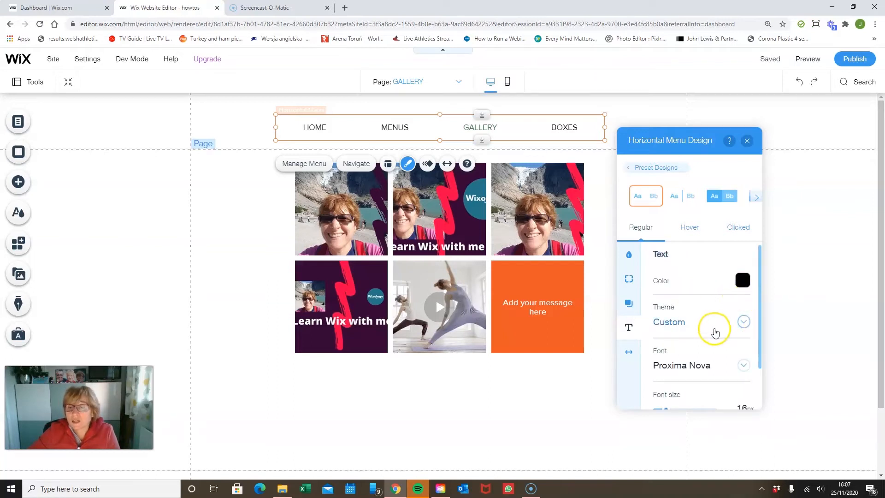
scroll(743, 334, down, 1)
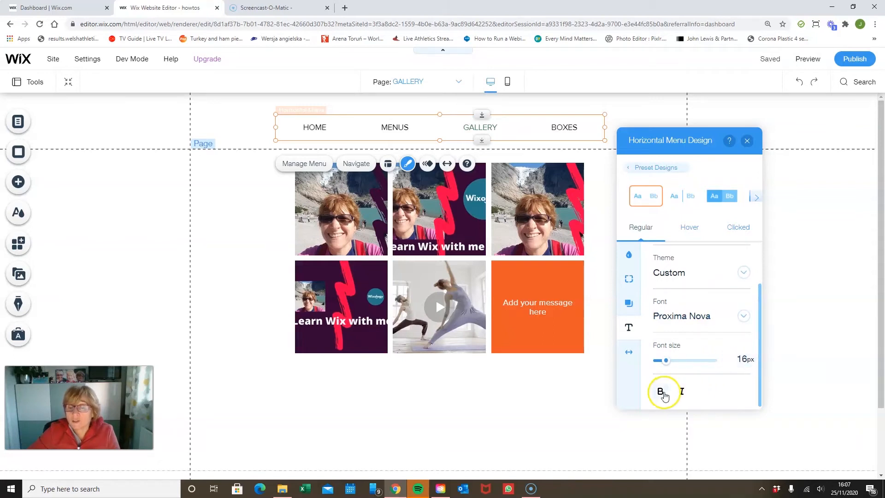
click(627, 353)
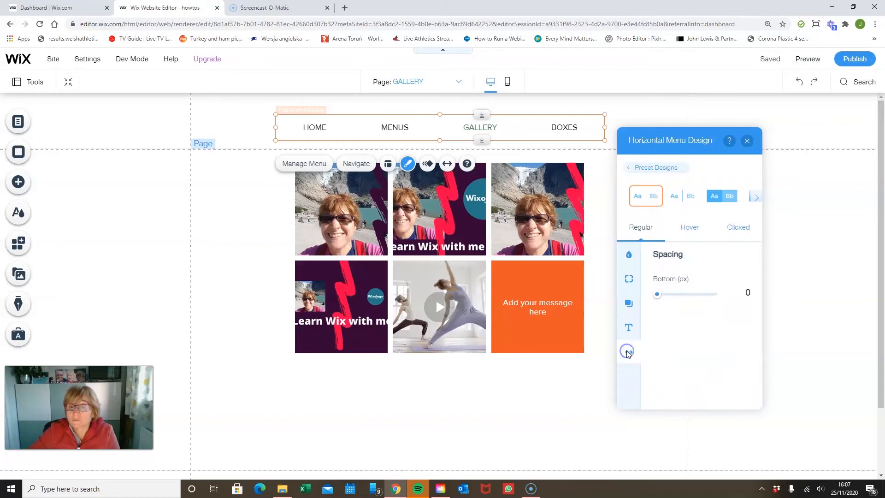
click(692, 232)
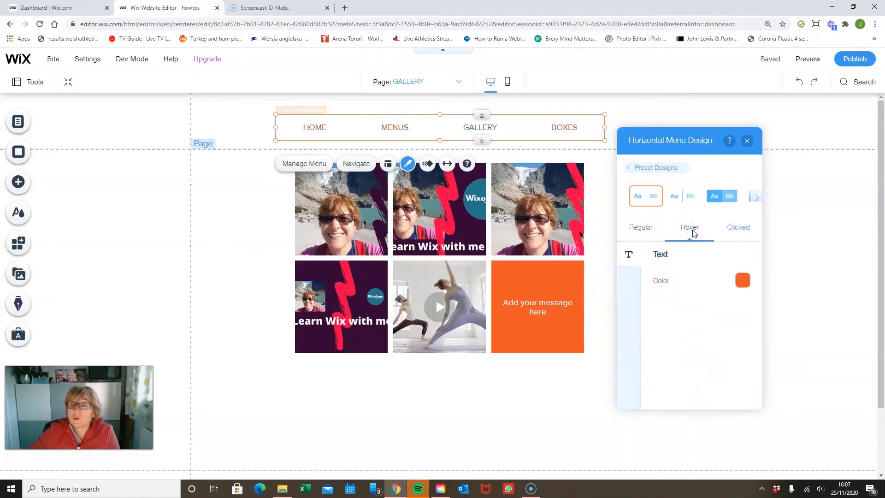
click(740, 227)
Step: Try the blue gradient and top-line presets on the header menu, reapply the first plain text preset, and close the design settings
click(754, 197)
click(754, 197)
click(754, 198)
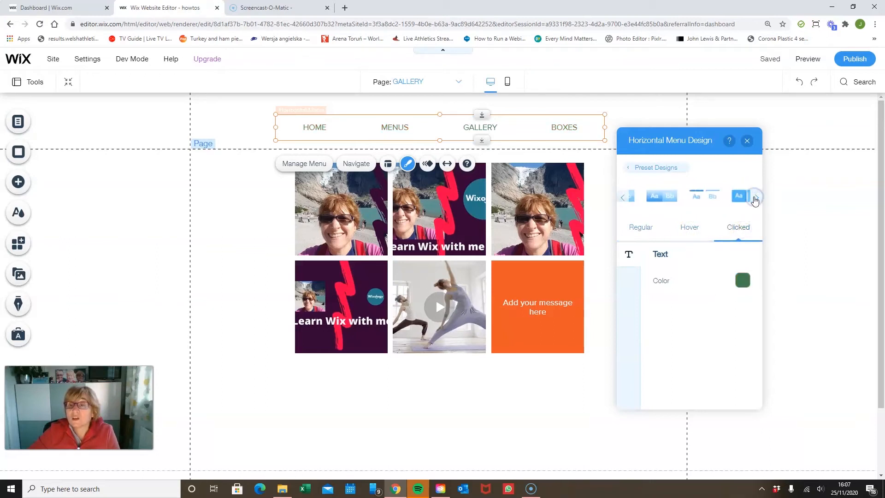
click(669, 197)
click(690, 200)
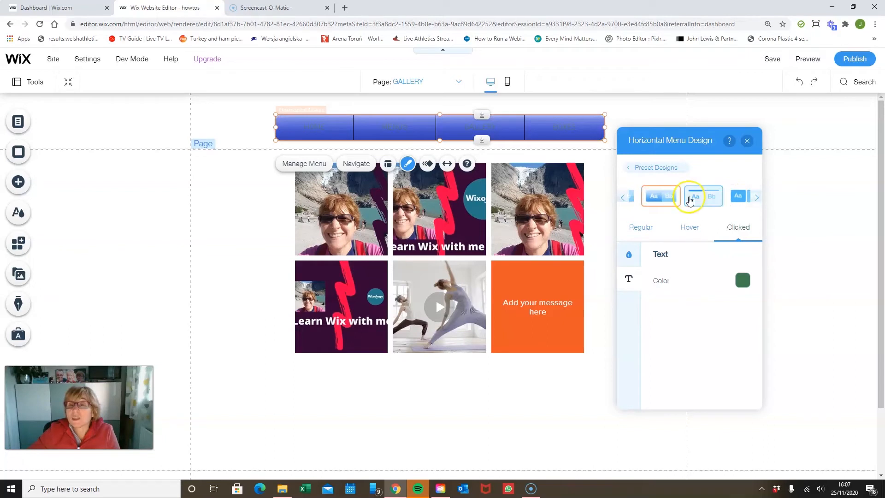
click(624, 198)
click(625, 200)
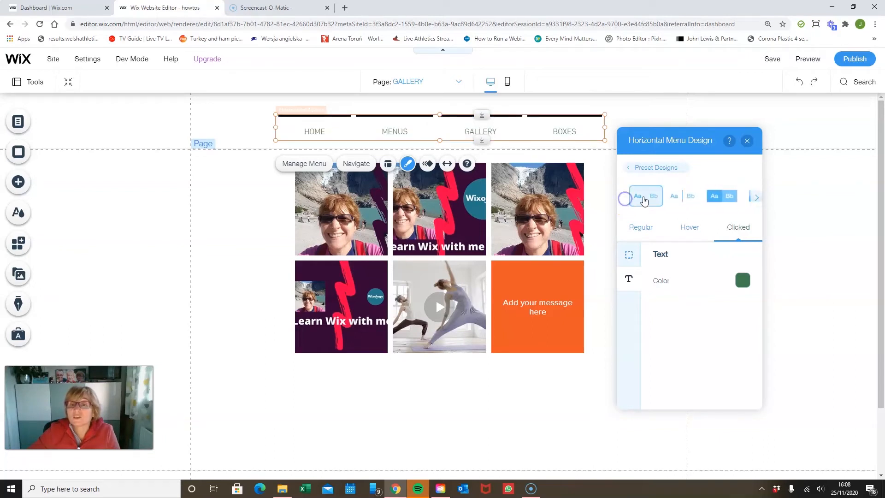
click(644, 197)
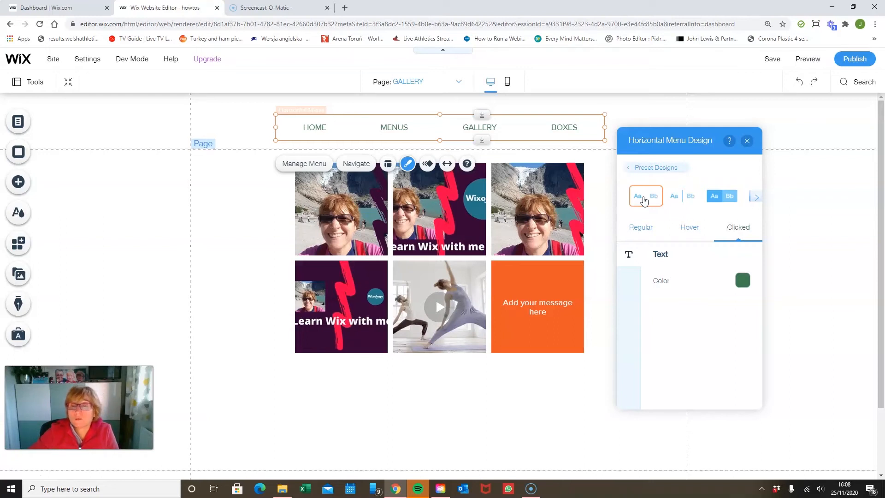
click(747, 141)
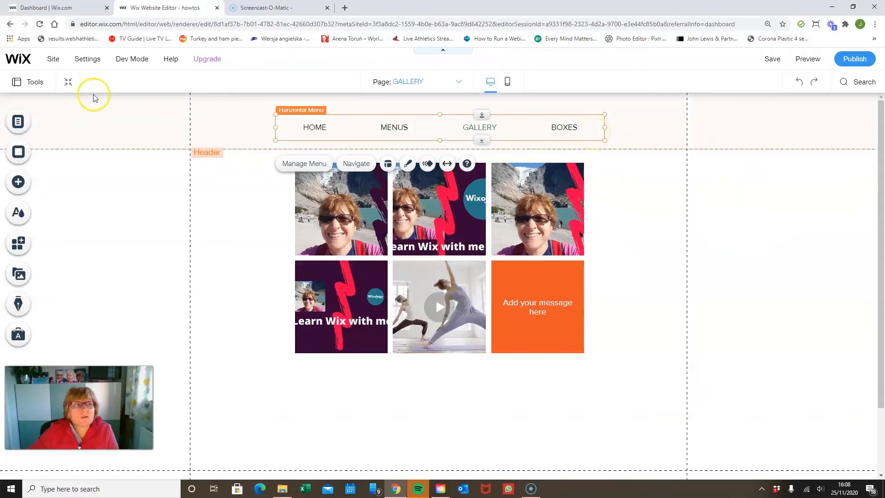
Step: Add a plain text vertical menu to the GALLERY page, placed beside the right edge of the image gallery
click(19, 122)
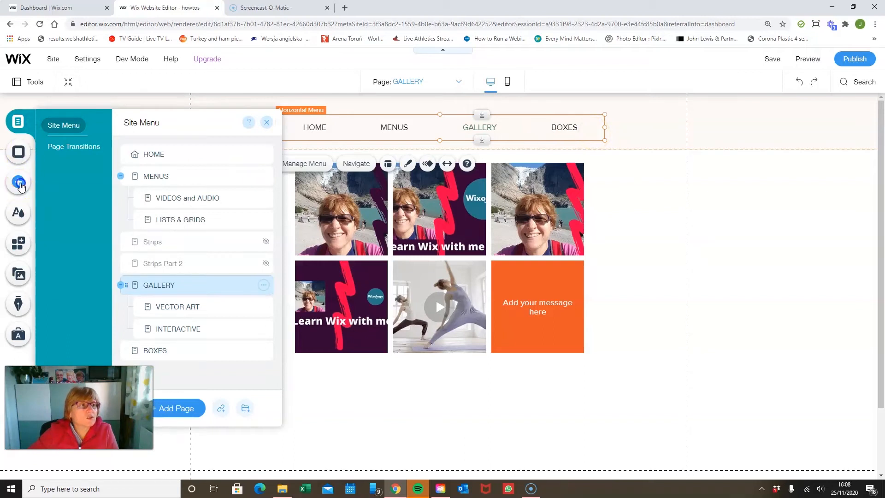
click(20, 184)
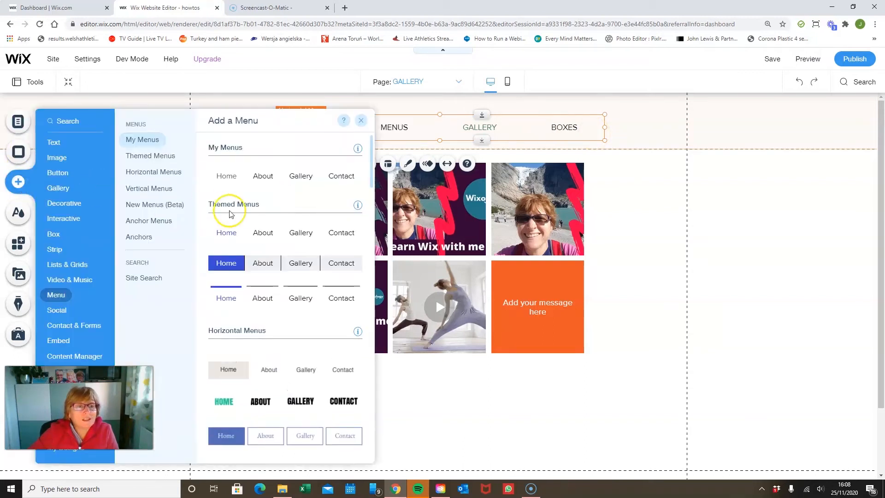
click(152, 222)
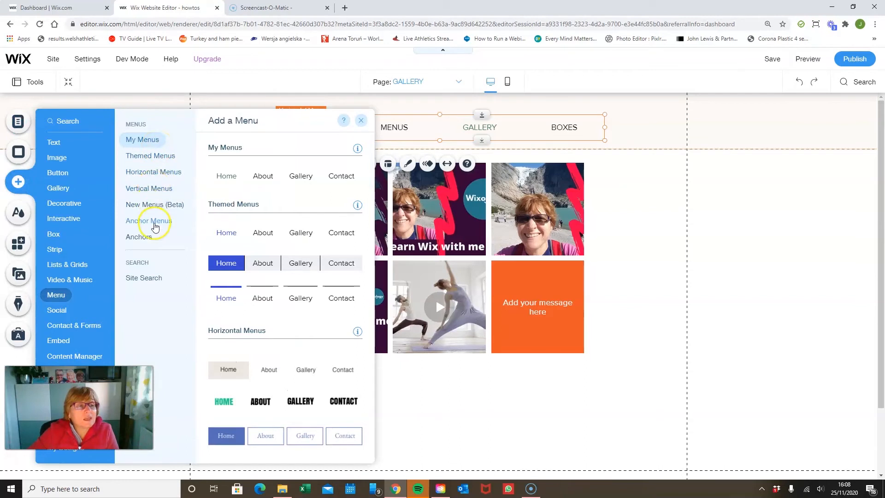
click(152, 189)
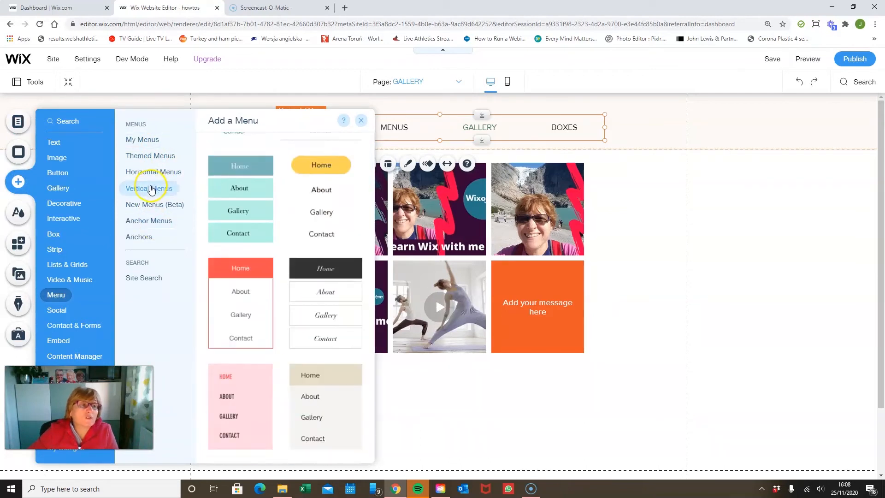
drag(234, 218, 628, 254)
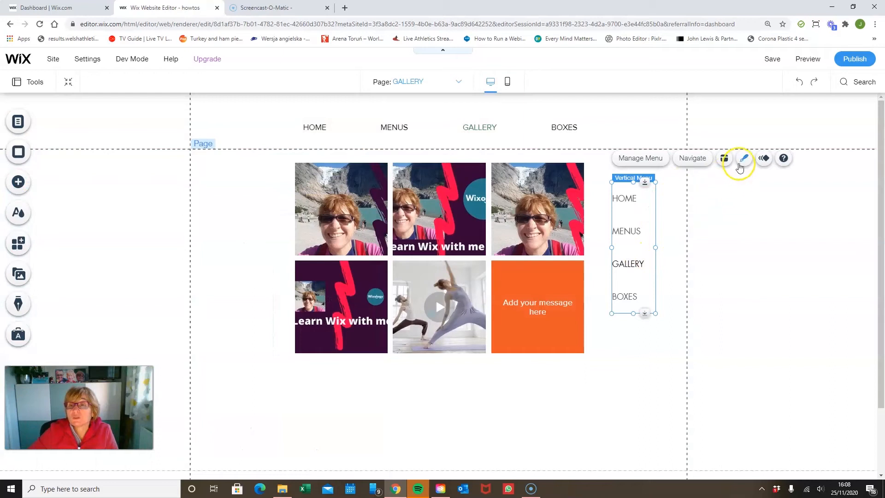
Step: Review the vertical menu's layout options, design presets and regular fill settings, and close the design settings
click(723, 159)
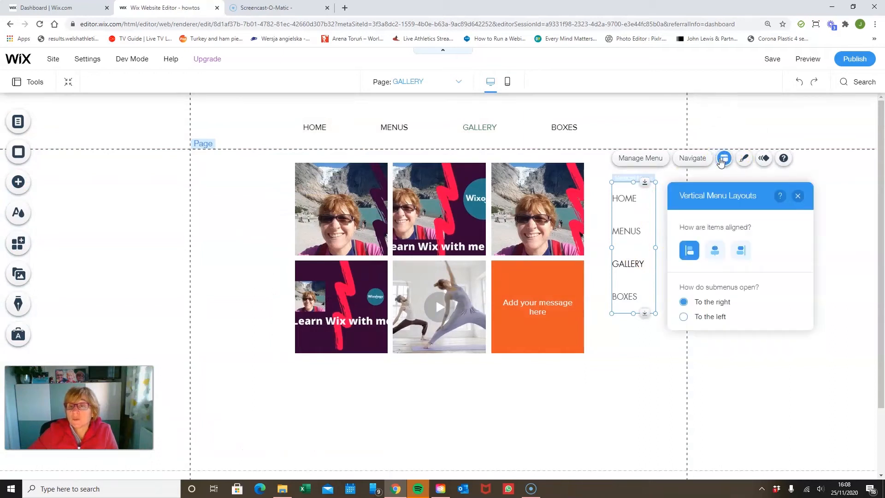
click(743, 159)
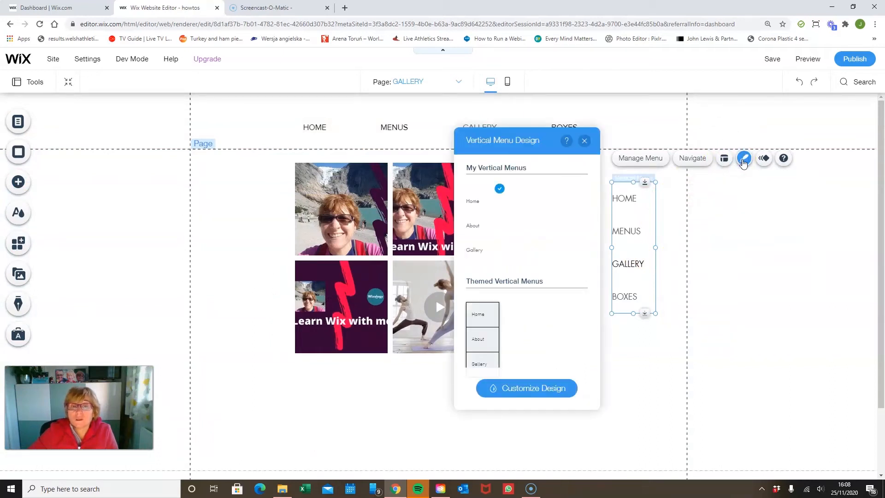
scroll(549, 265, down, 2)
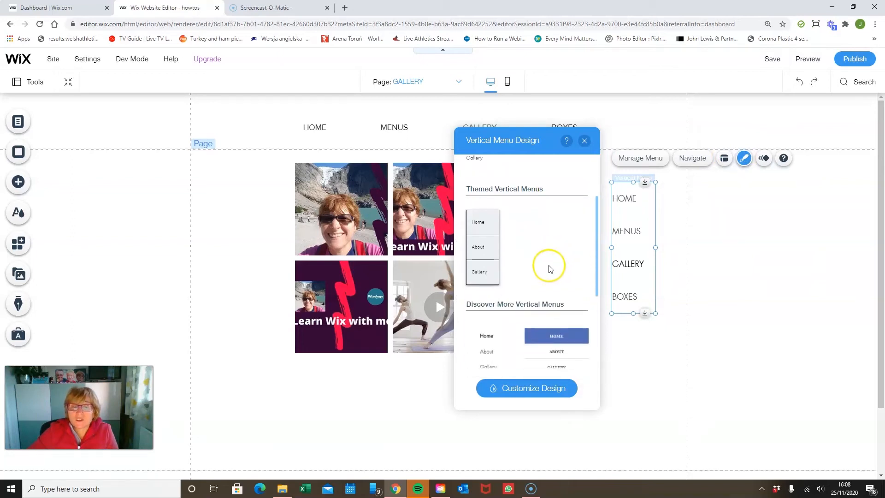
click(518, 387)
click(545, 262)
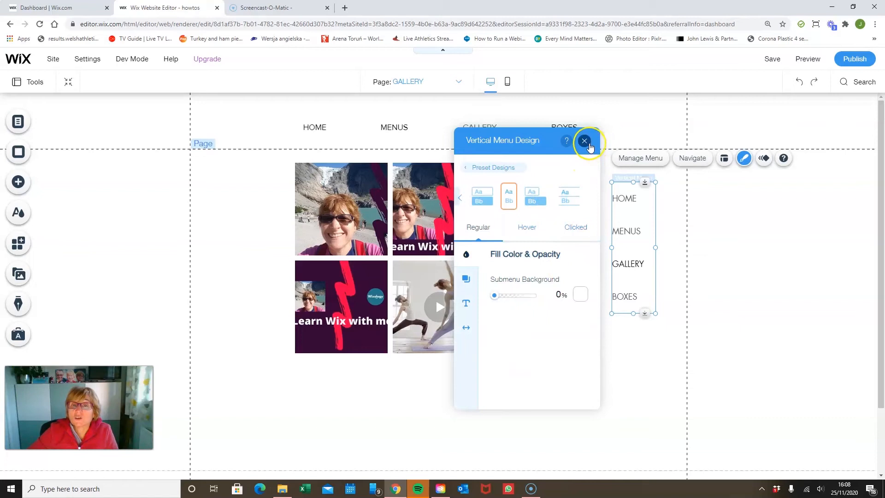
click(585, 141)
Step: Delete the vertical menu beside the image gallery on the GALLERY page
click(583, 124)
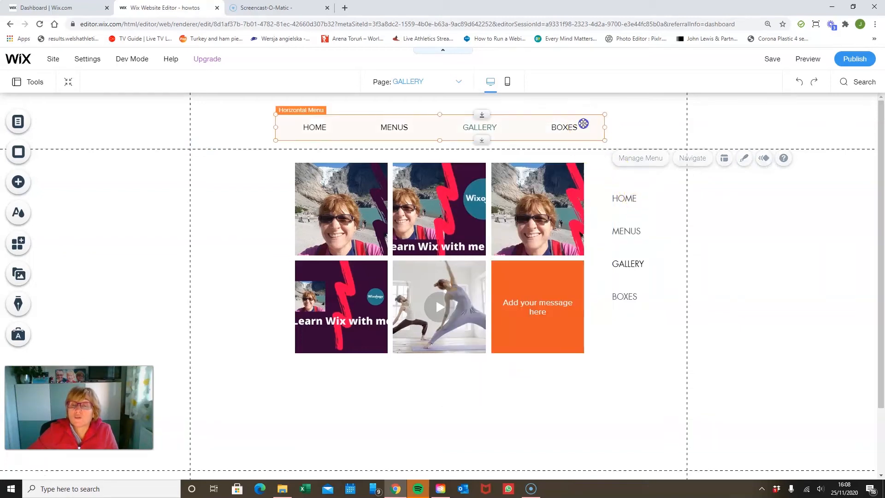
click(622, 207)
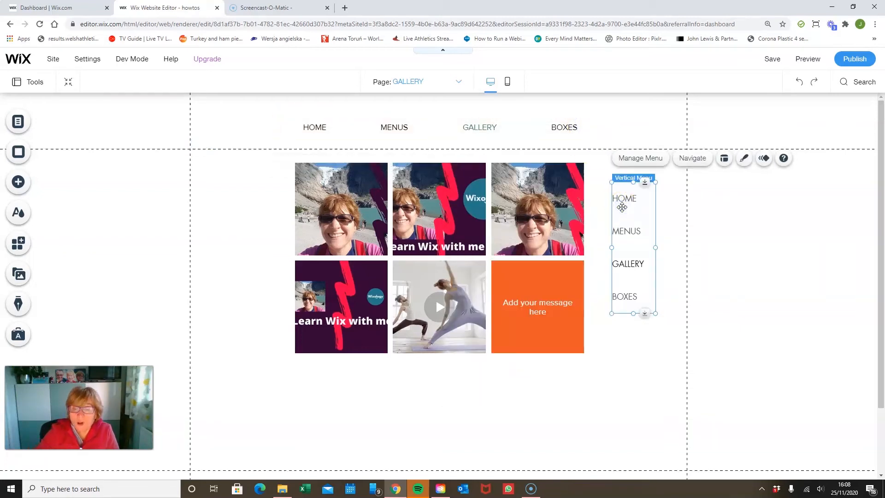
key(Delete)
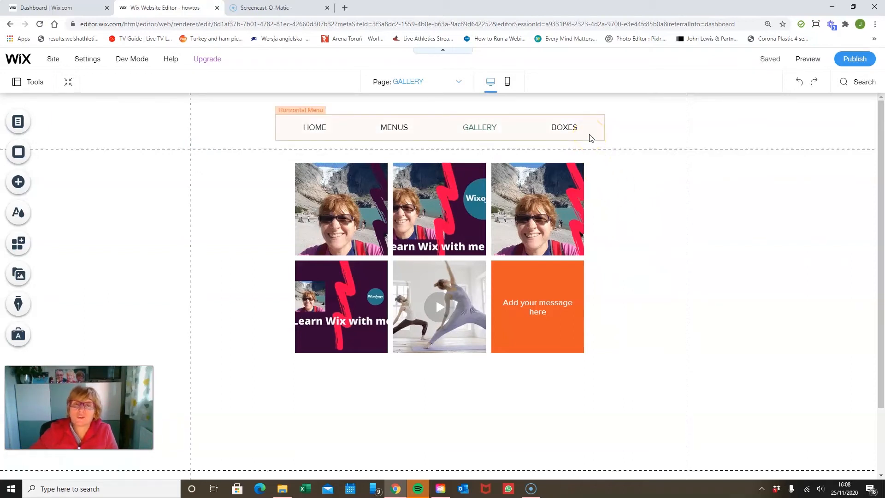
Step: Add the first Anchor Menu design, with purple circles, to the GALLERY page on the right side of the image gallery
click(24, 124)
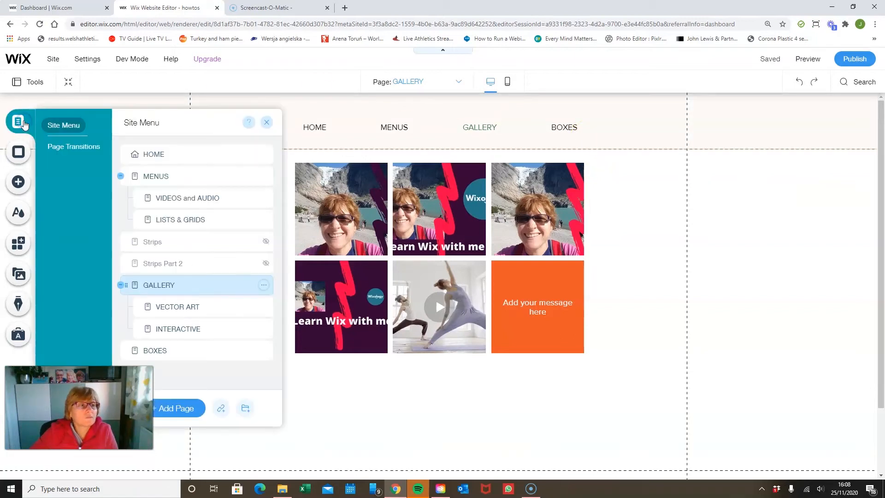
click(18, 184)
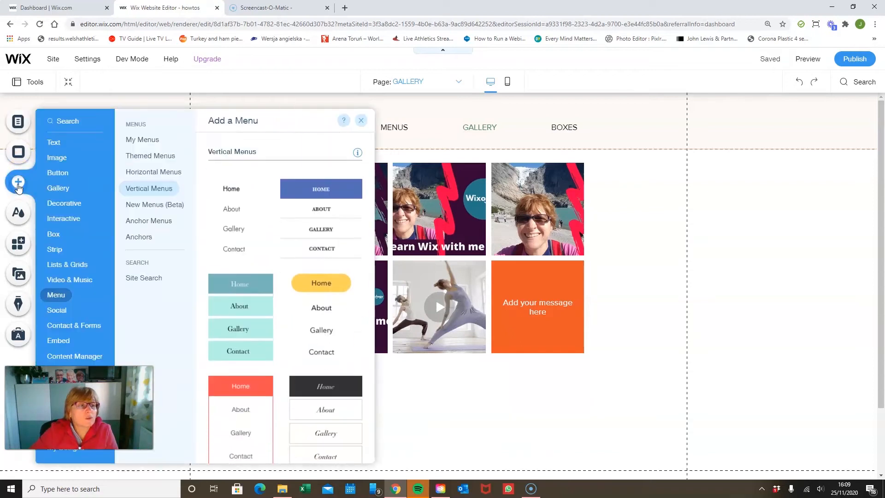
click(134, 224)
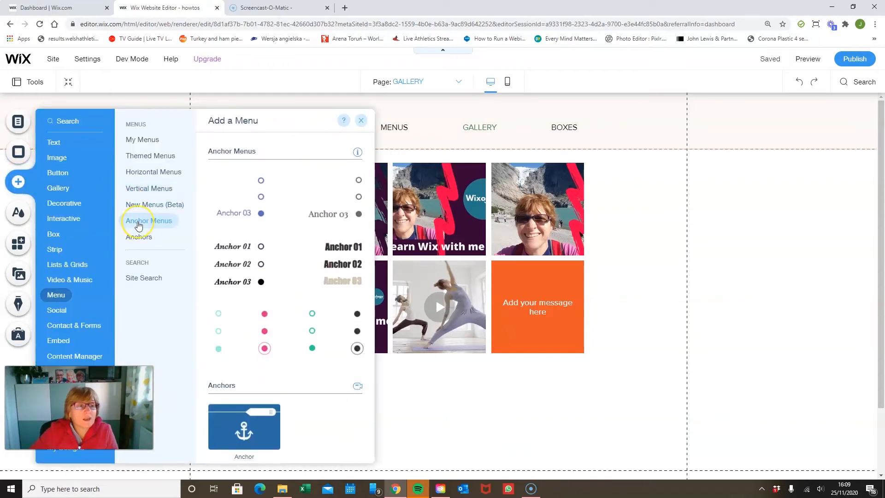
click(139, 237)
click(146, 222)
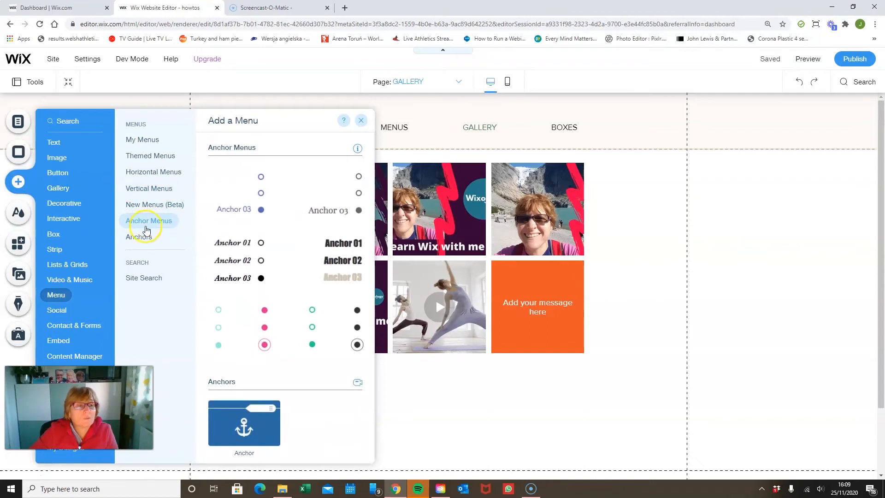
click(146, 237)
click(158, 204)
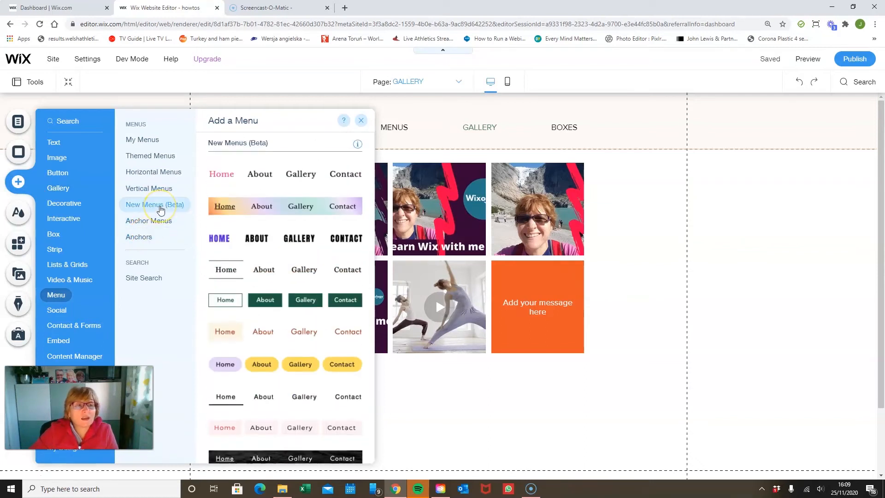
click(144, 223)
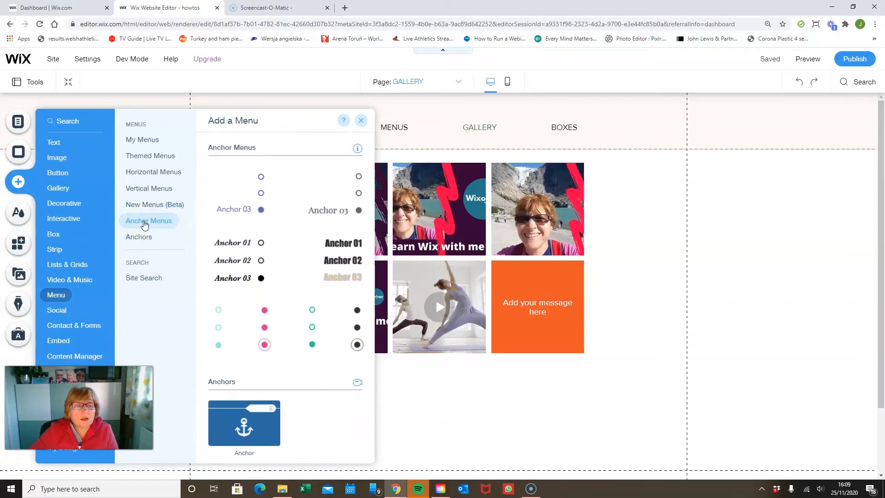
drag(237, 196, 628, 258)
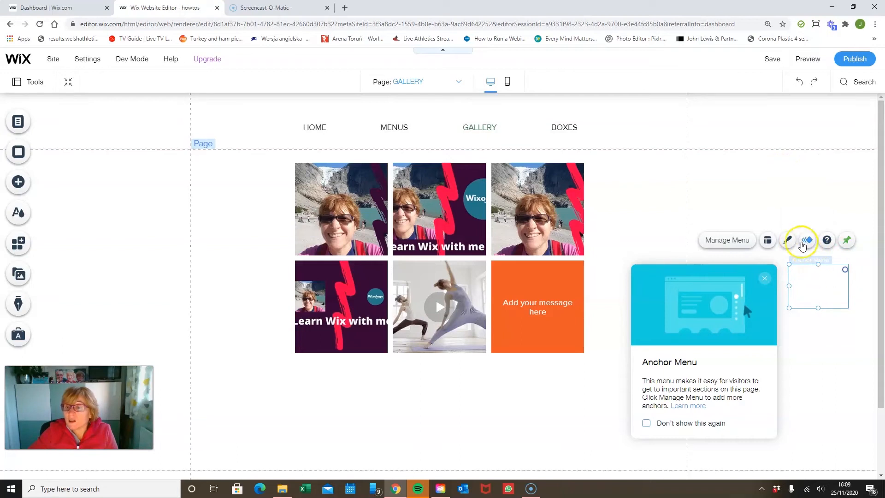
Step: Apply the bold italic anchor menu preset with black circles, and close the design settings
click(789, 241)
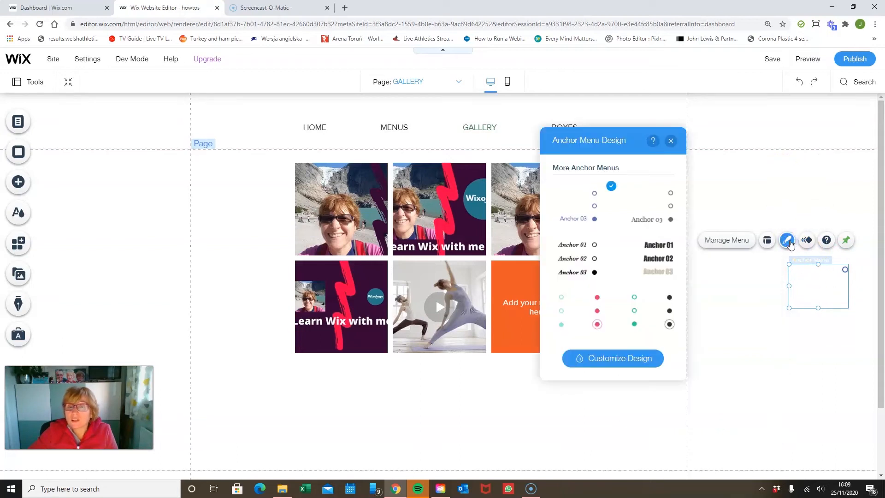
click(582, 255)
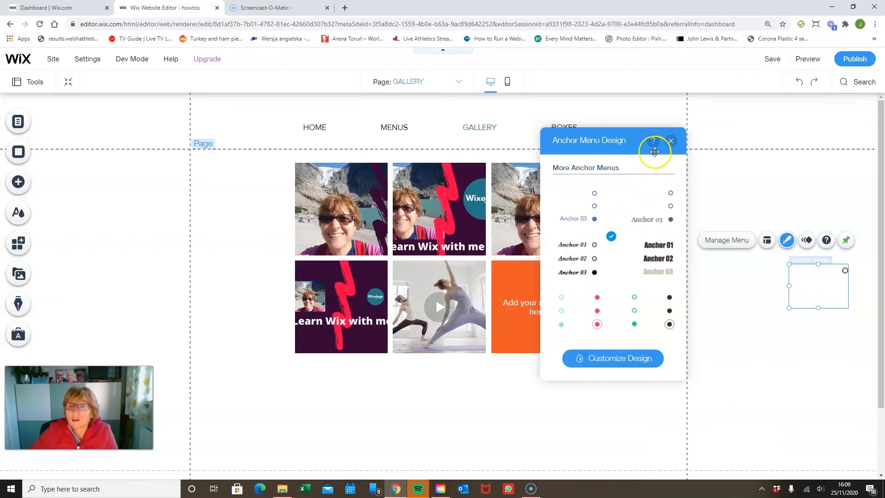
click(671, 140)
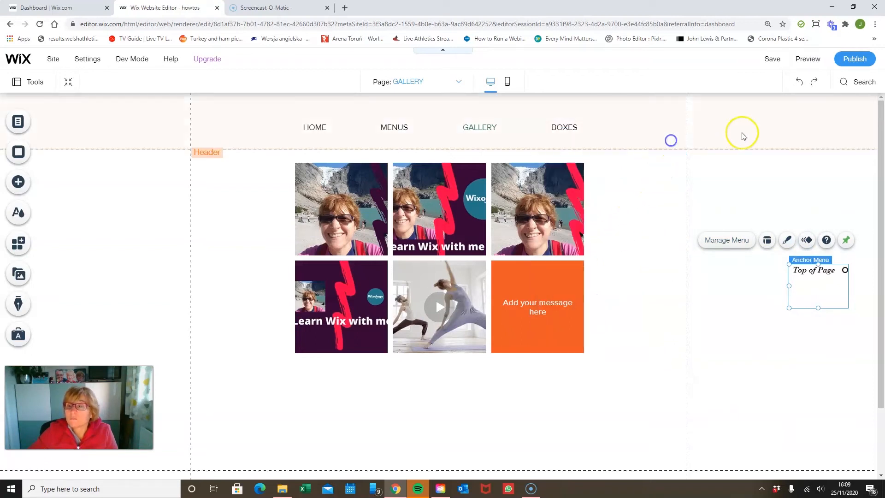
Step: Preview the GALLERY page, check how the Top of Page anchor menu behaves while scrolling, and return to the editor
click(815, 59)
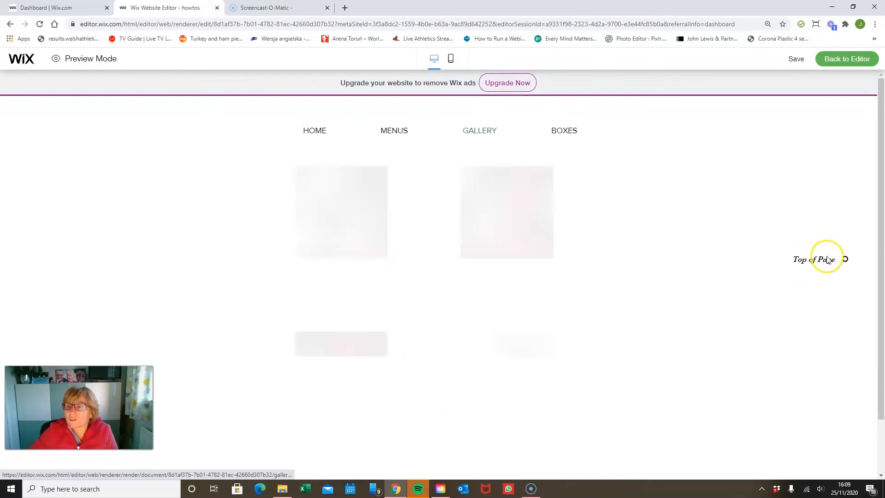
scroll(841, 261, down, 2)
scroll(841, 277, up, 2)
scroll(842, 276, down, 2)
scroll(841, 277, up, 2)
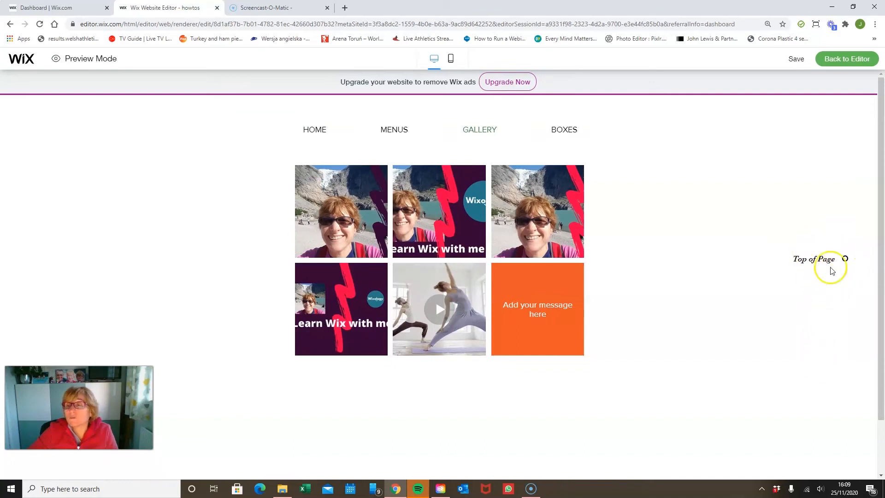
click(847, 59)
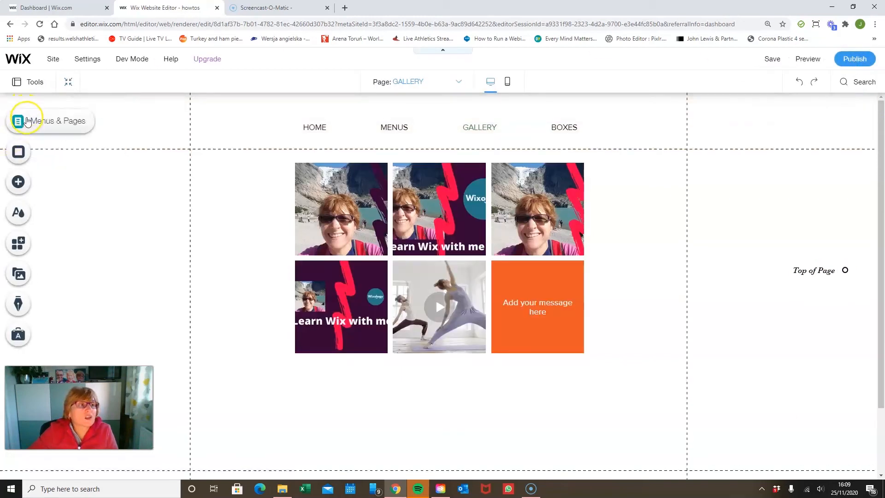
Step: Show the editing toolbar, duplicate the image gallery and place the copy below the original at about X 209, Y 658
click(424, 262)
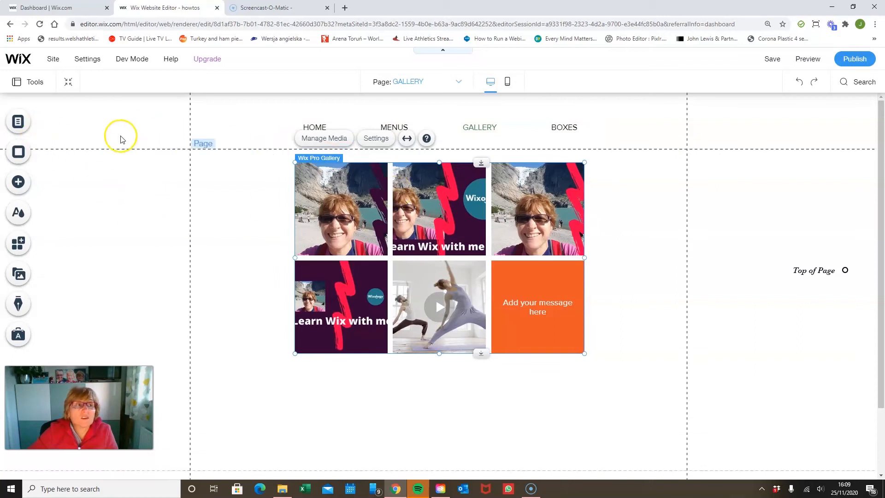
click(36, 86)
click(24, 117)
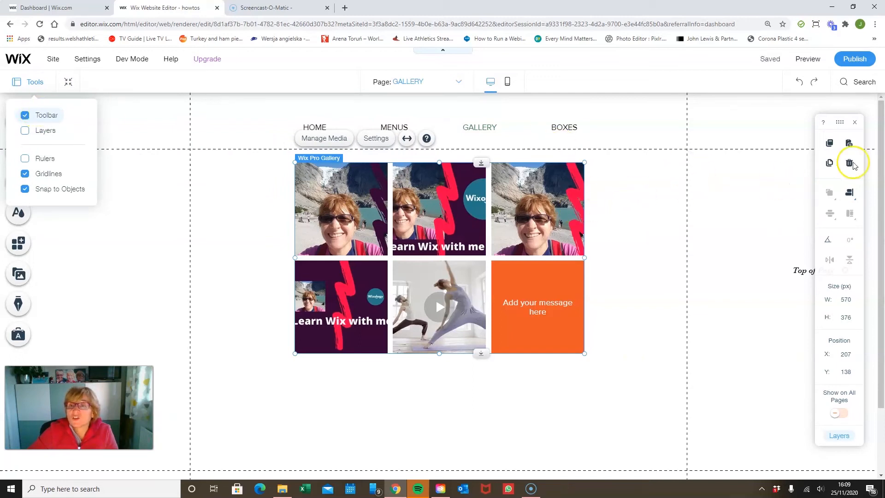
click(830, 164)
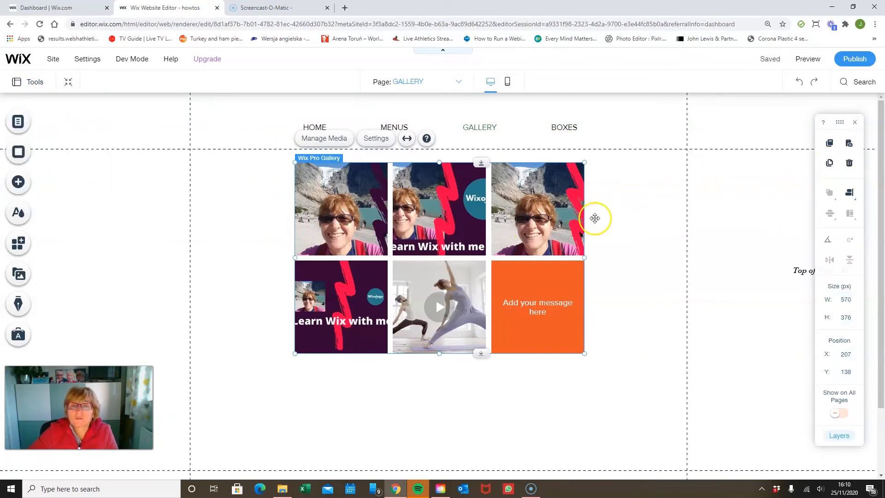
click(827, 164)
drag(488, 244, 639, 274)
scroll(638, 274, up, 2)
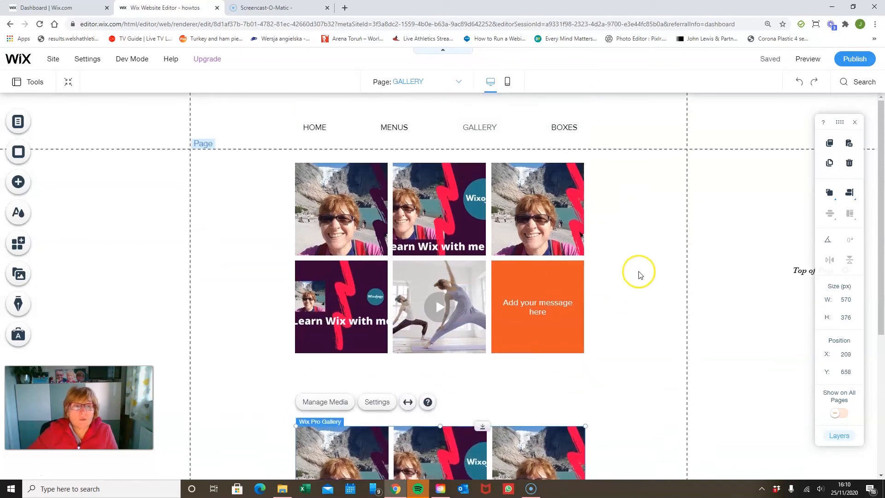
Step: Add a blue button beside the upper right corner of the first gallery, at about X 793, Y 154
click(24, 183)
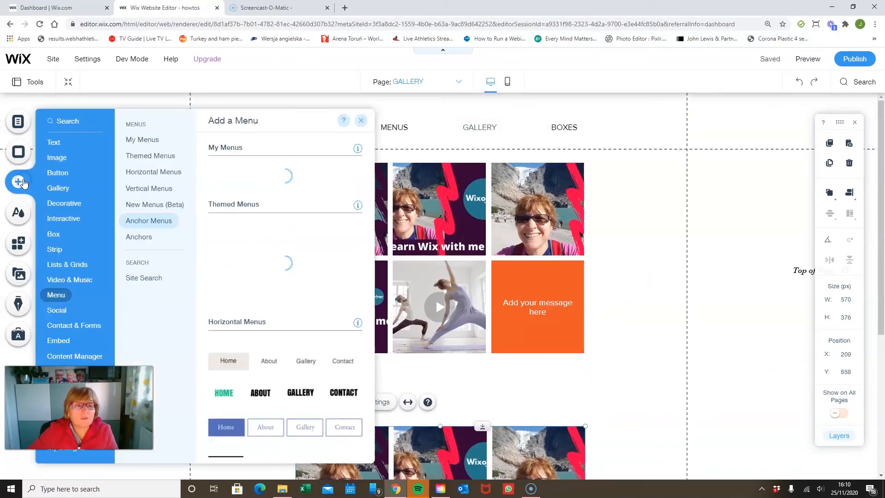
click(51, 174)
drag(243, 178, 628, 185)
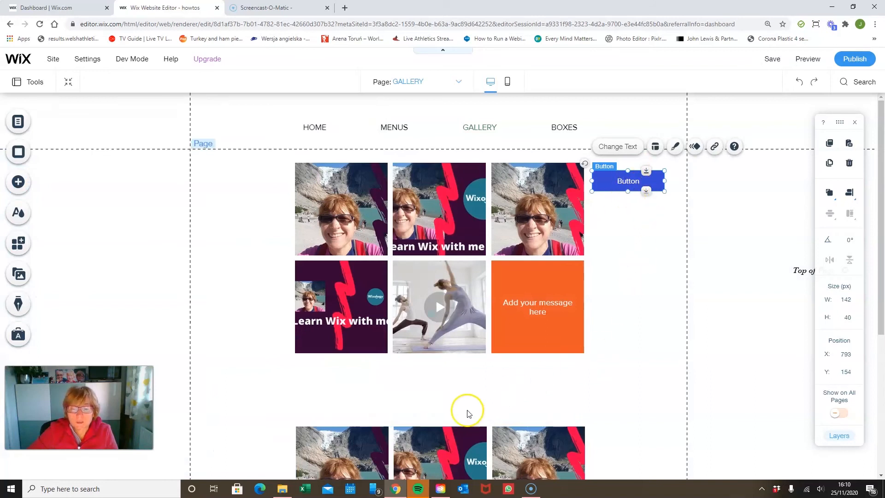
Step: Add an anchor between the two image galleries, at about Y 612
click(497, 423)
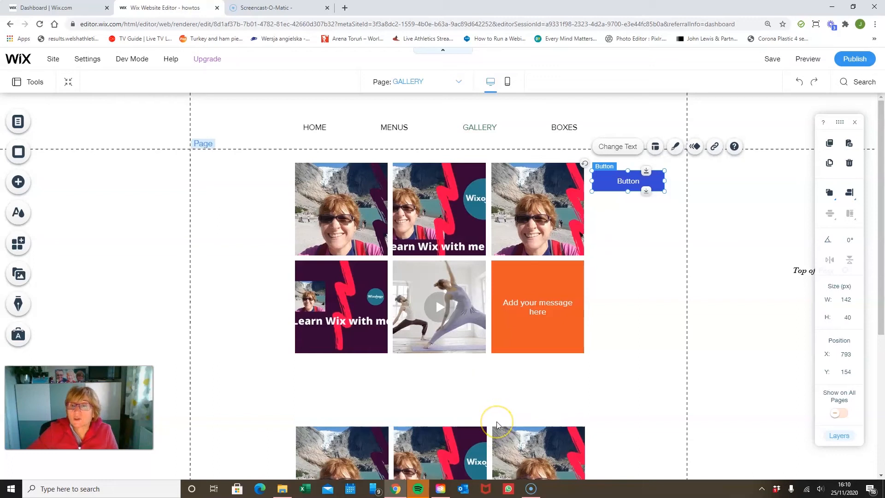
click(20, 181)
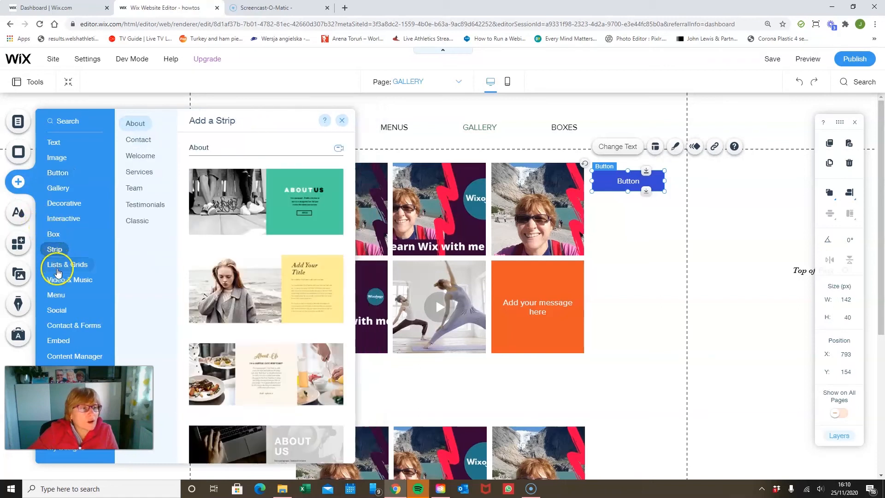
click(140, 239)
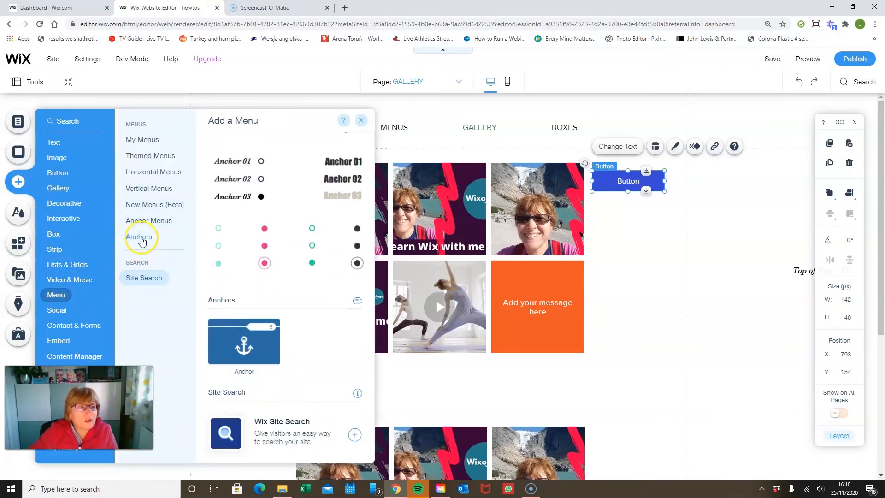
drag(227, 336, 496, 409)
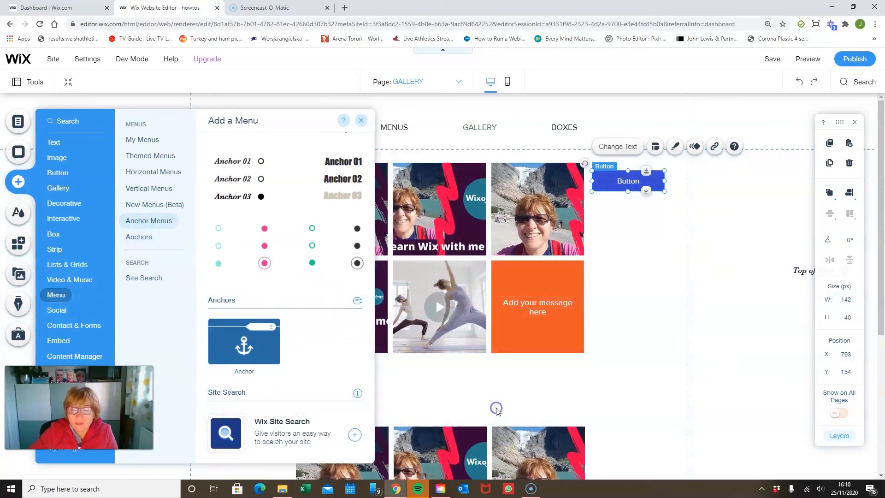
scroll(496, 410, down, 3)
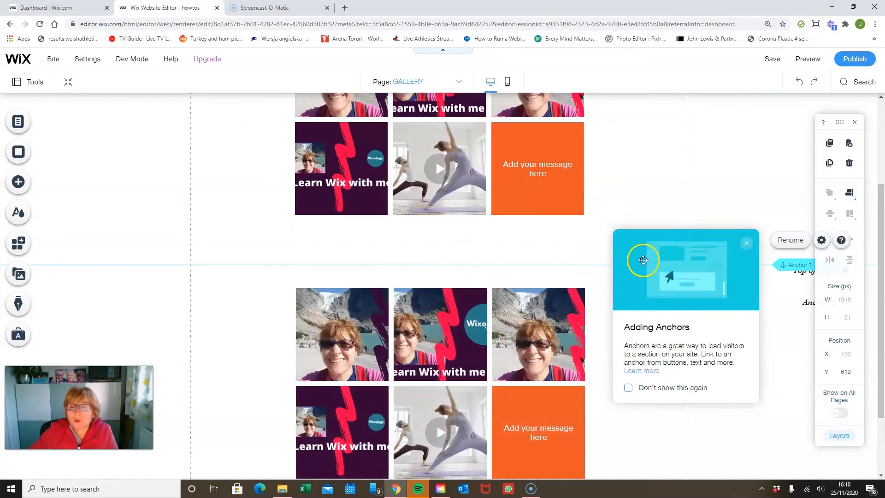
Step: Rename the anchor between the galleries as "Moving to anchor"
click(791, 241)
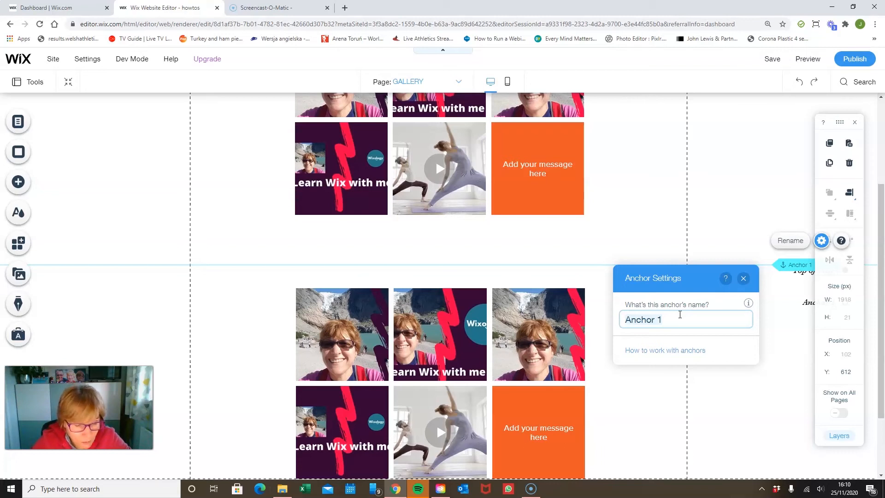
text(mOVING)
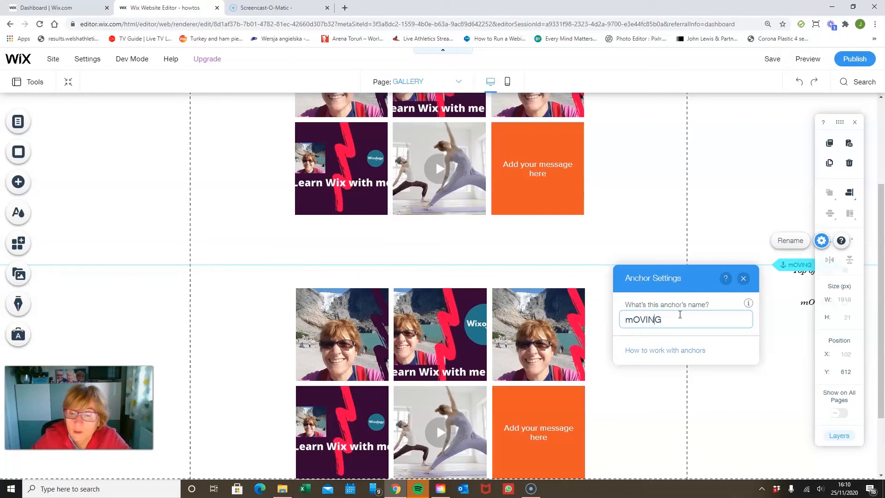
key(BackSpace)
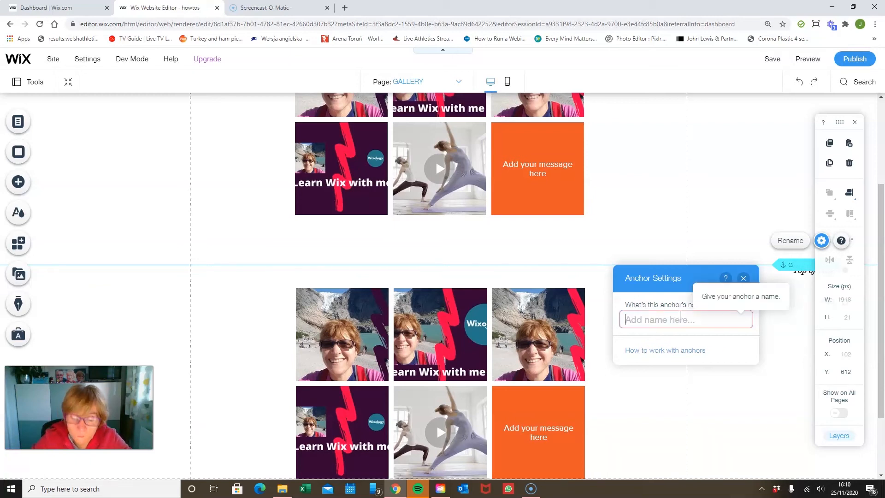
text(Moving to anchor)
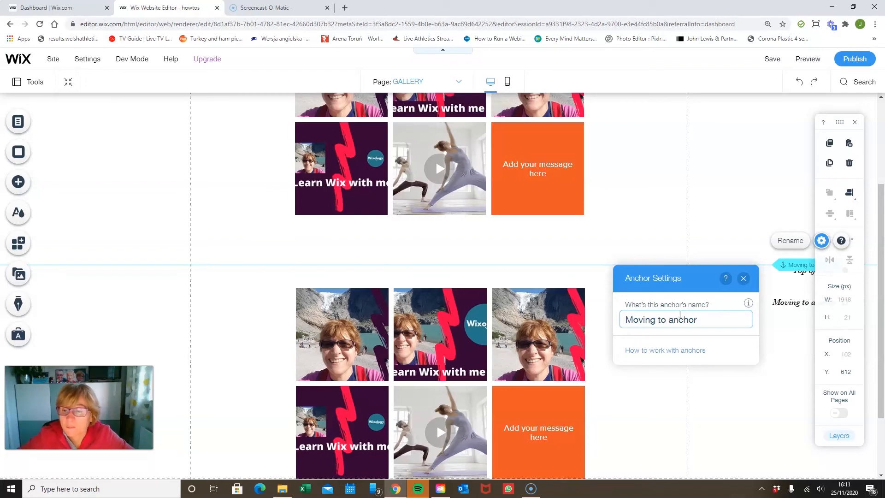
Step: Move the anchor down to about Y 650, just above the second image gallery
click(743, 278)
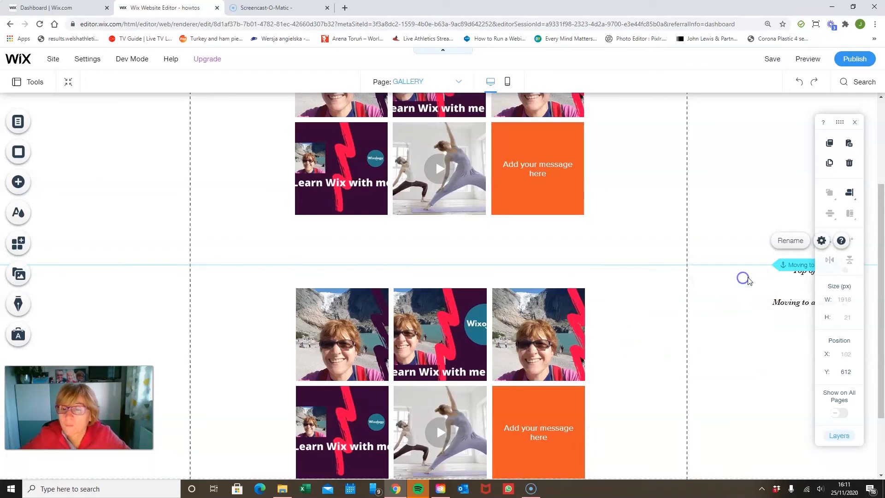
drag(784, 264, 785, 283)
Step: Link the blue button beside the first gallery to the "Moving to anchor" anchor on the GALLERY page
scroll(735, 197, up, 3)
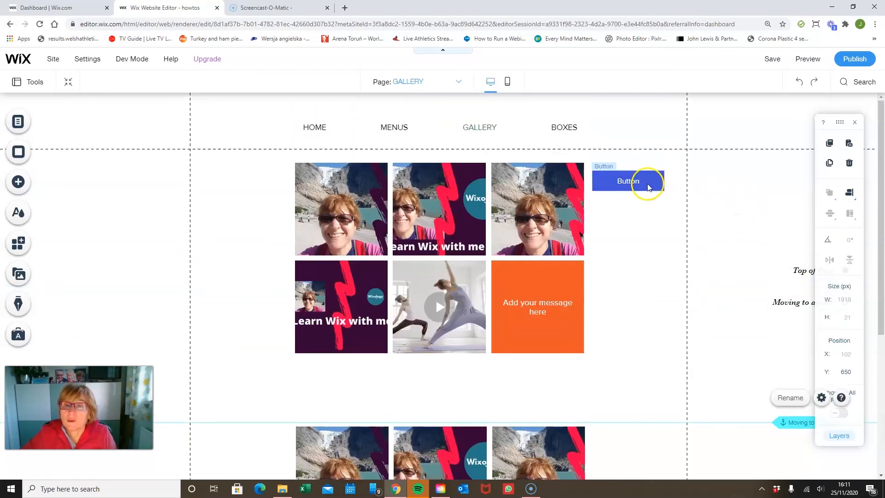
click(646, 185)
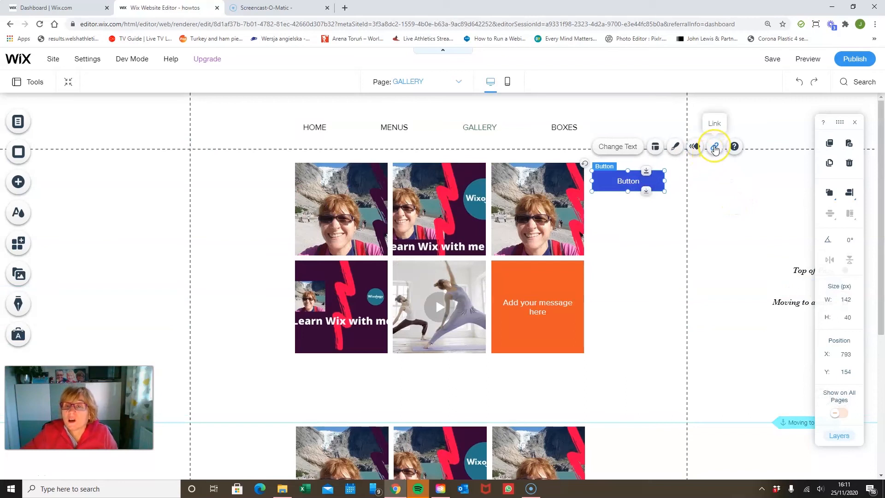
click(715, 148)
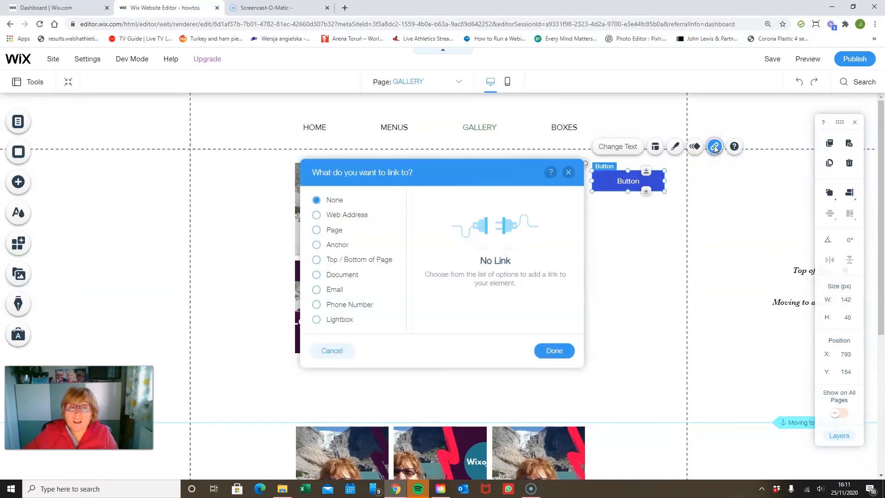
click(317, 247)
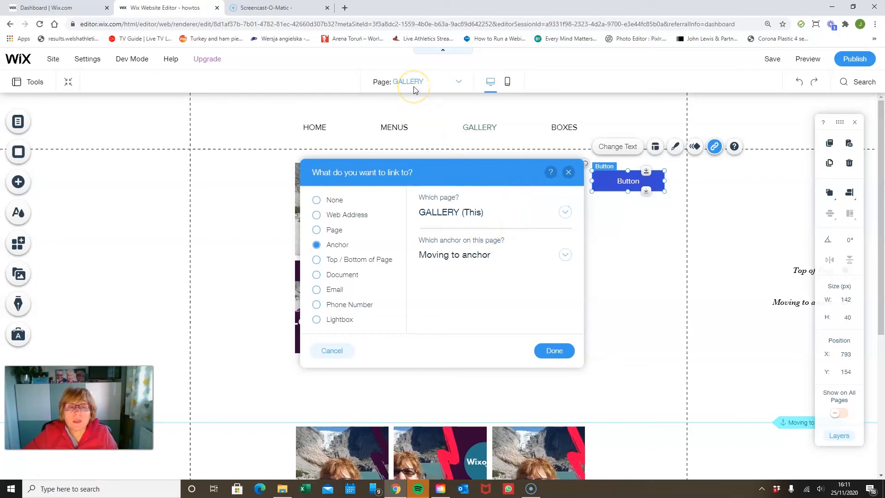
click(565, 256)
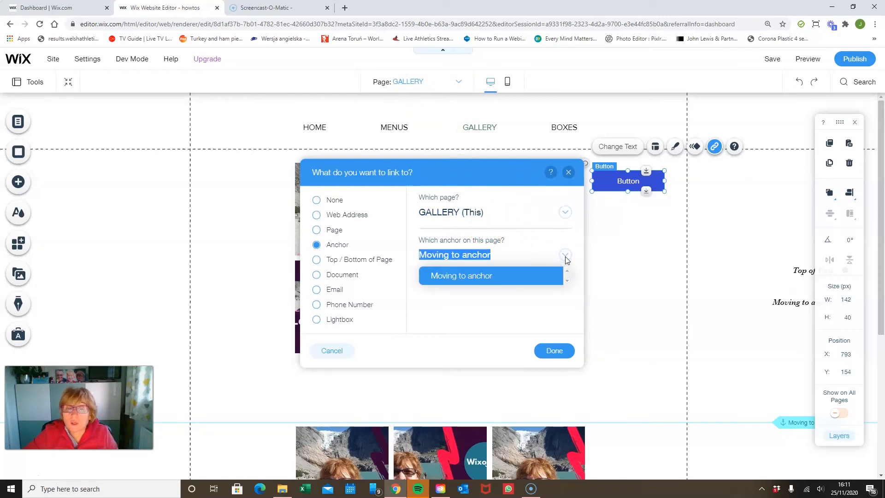
click(474, 276)
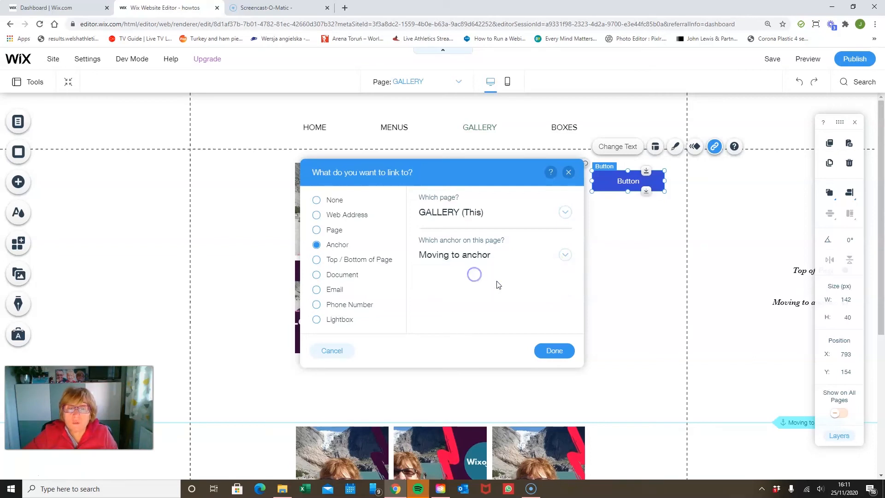
click(559, 351)
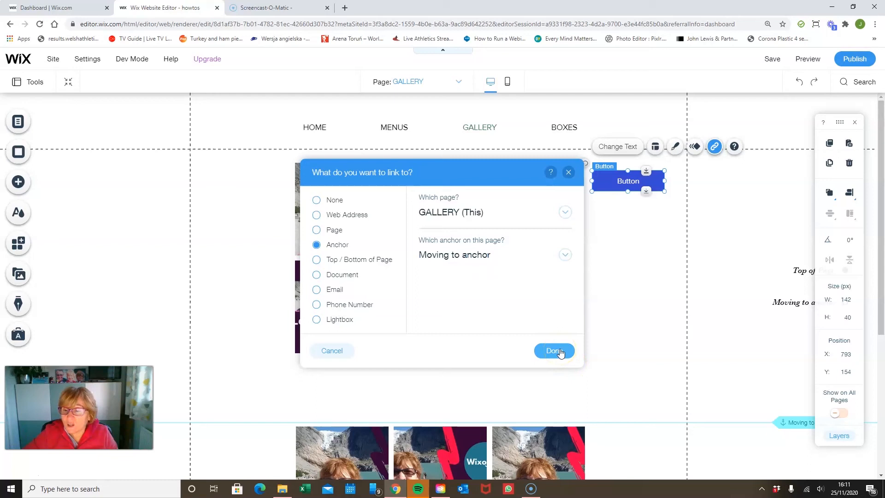
click(559, 351)
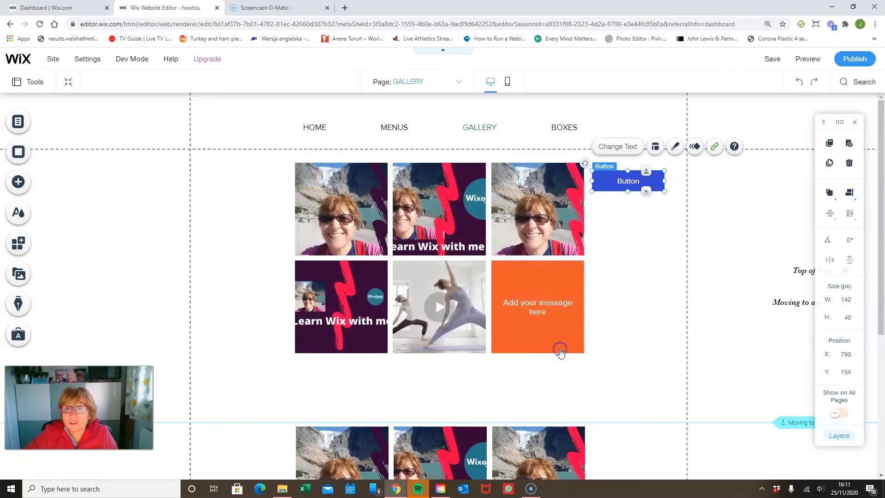
Step: Preview the GALLERY page, test the button's anchor link and return to the editor
click(816, 55)
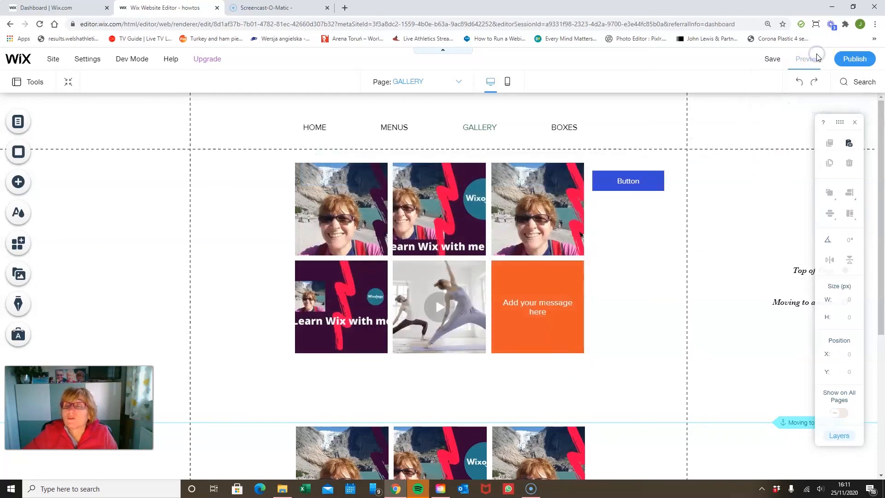
click(629, 185)
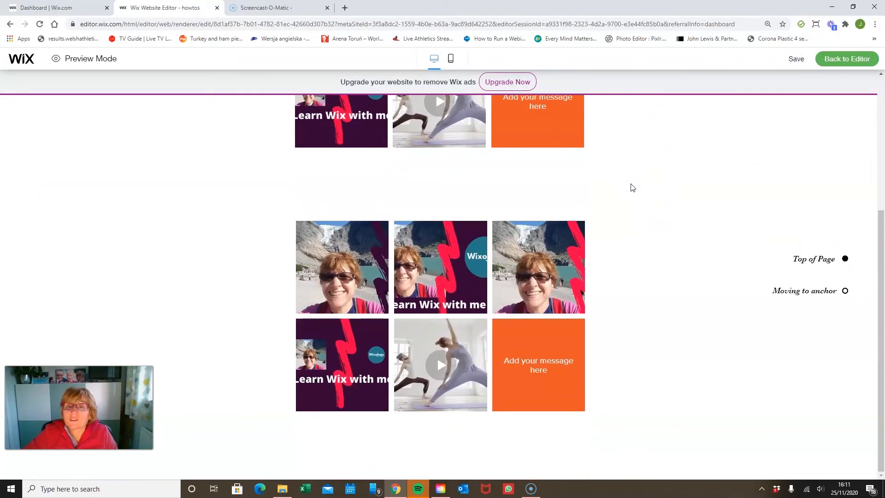
click(844, 61)
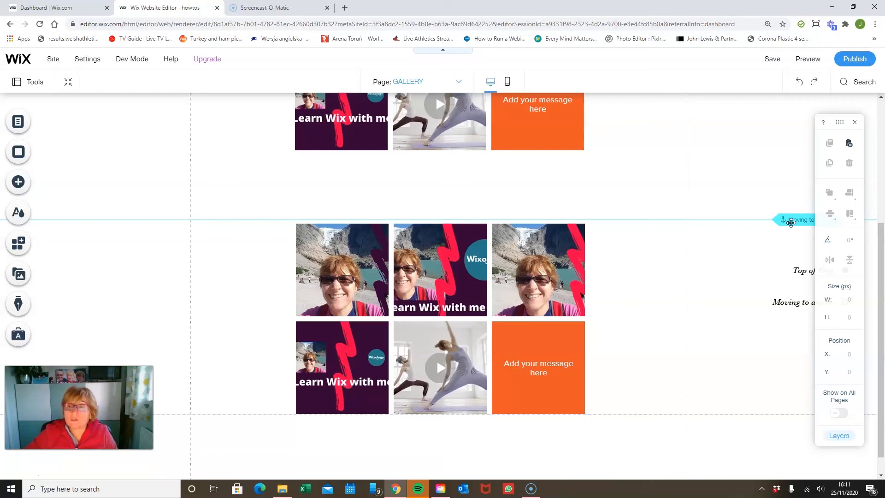
Step: Add the Wix Site Search element to the site
click(19, 182)
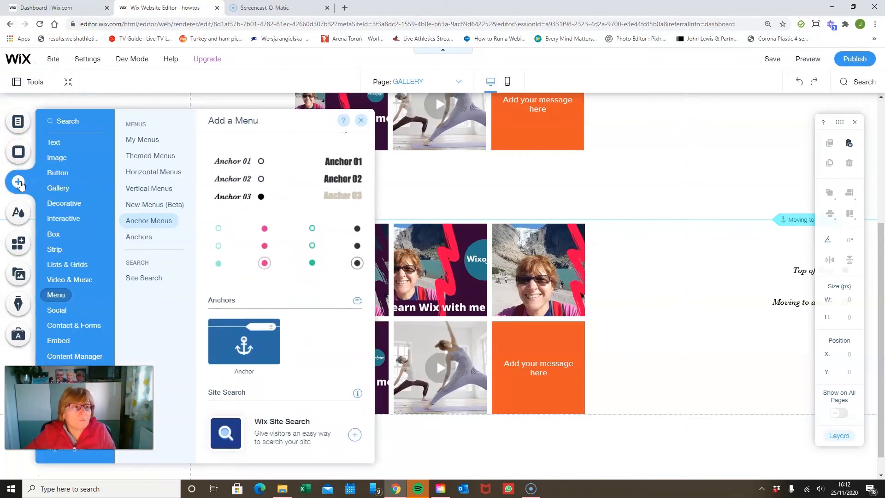
click(145, 279)
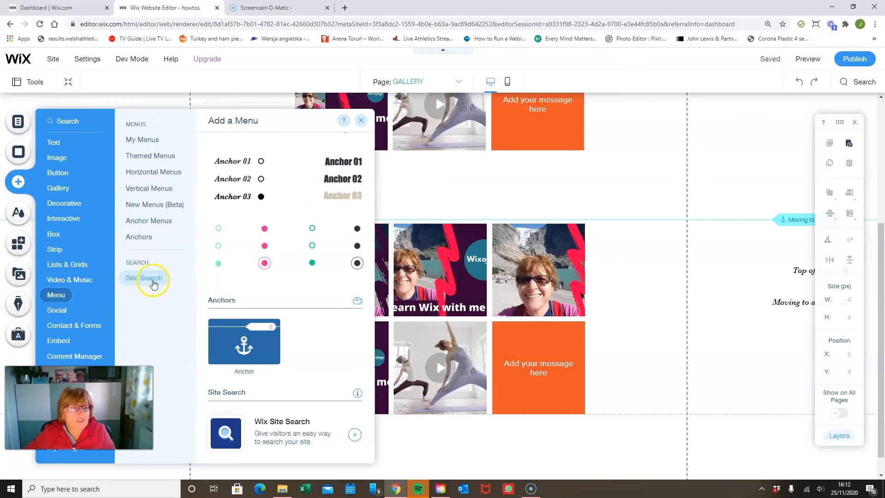
click(353, 434)
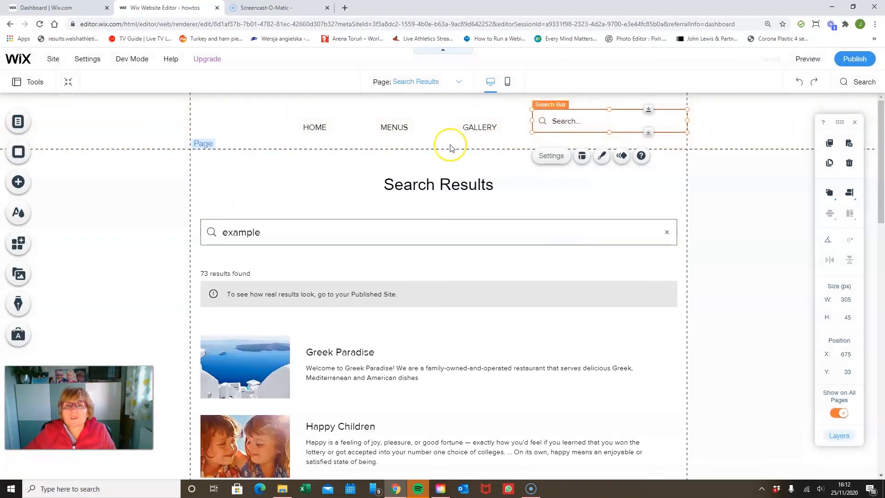
Step: Extend the header downward to a height of about 191 px
click(450, 131)
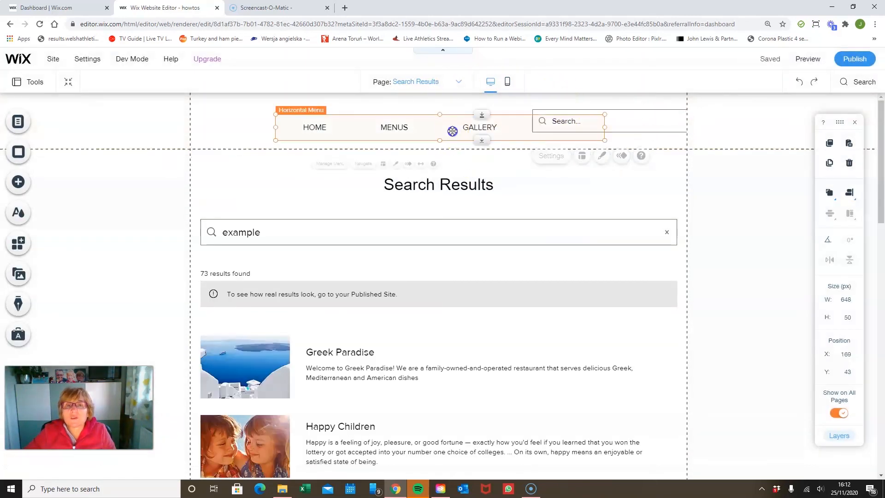
click(620, 149)
drag(484, 148, 478, 190)
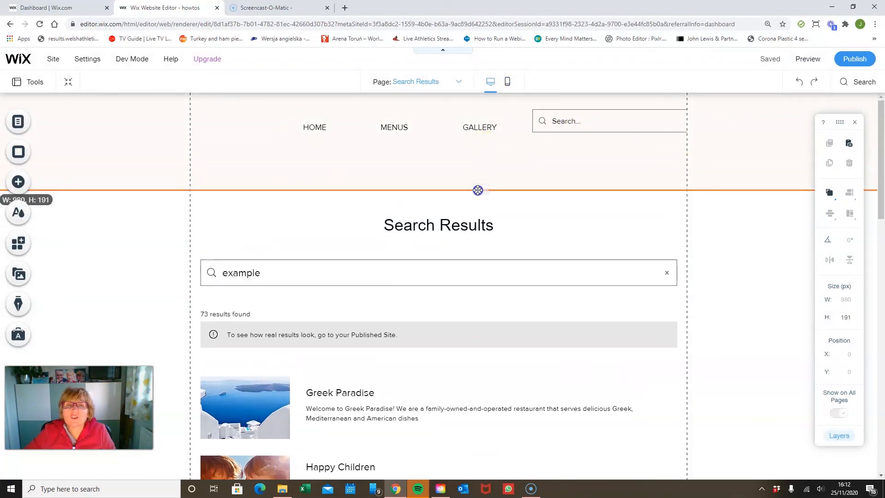
Step: Move the horizontal menu down to about X 173, Y 116 and place the search bar above it at about X 480, Y 29
click(474, 129)
drag(474, 129, 475, 164)
drag(554, 123, 456, 119)
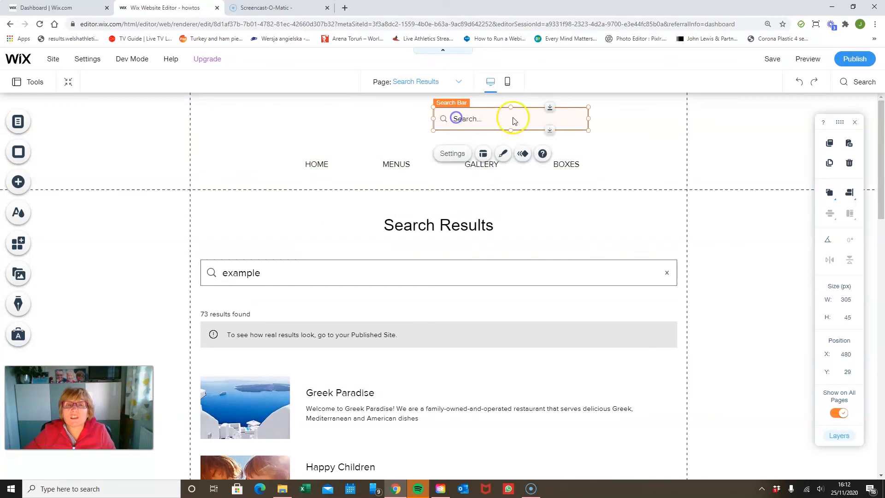
Step: Review the header search bar's settings, design and layout options
click(464, 153)
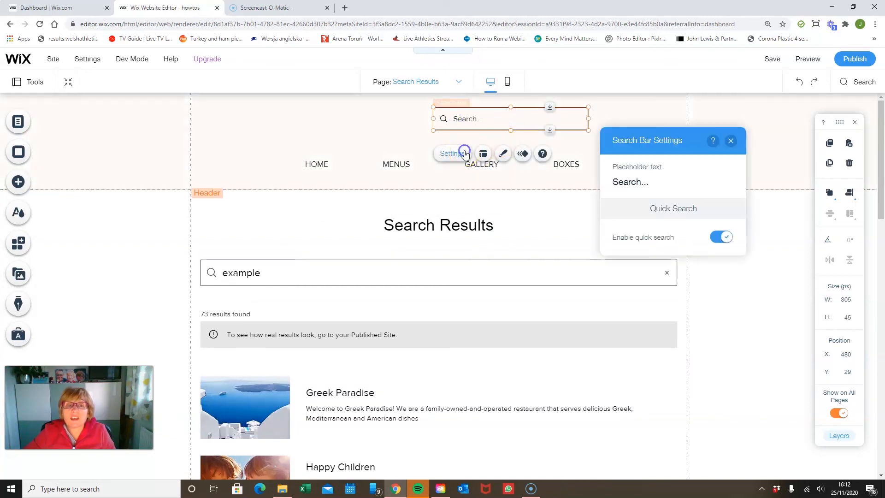
click(503, 154)
click(482, 154)
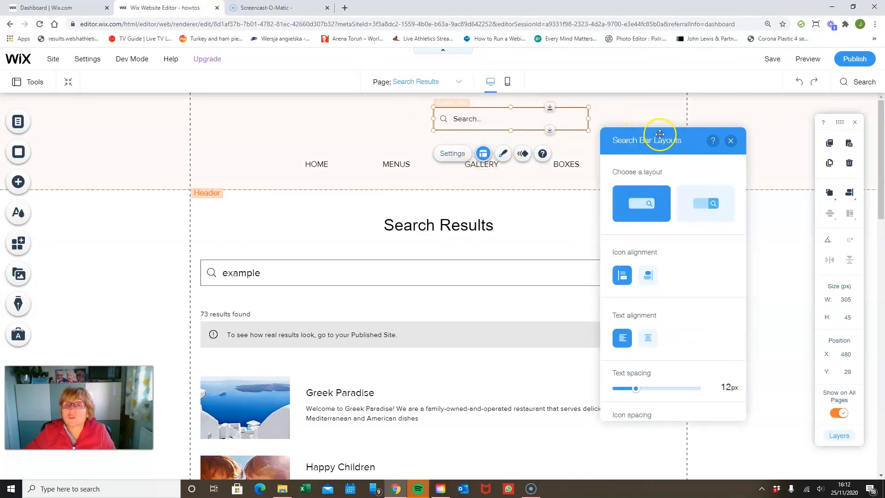
click(729, 142)
click(589, 160)
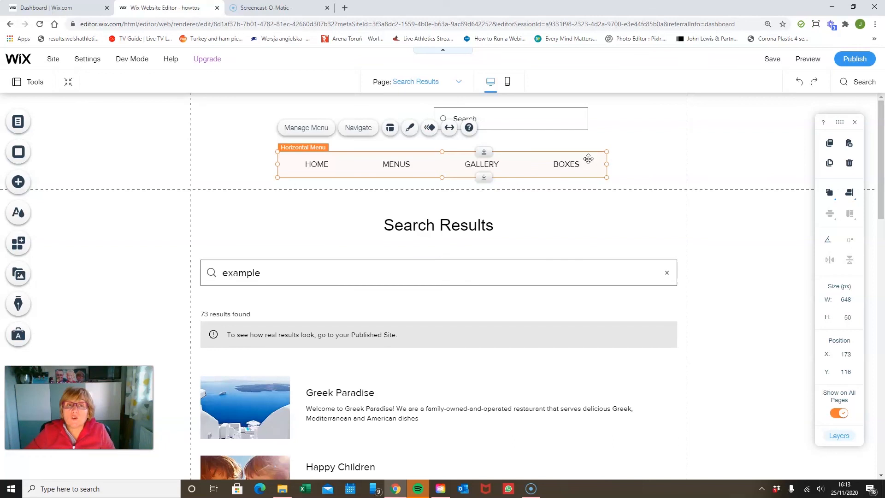
click(582, 123)
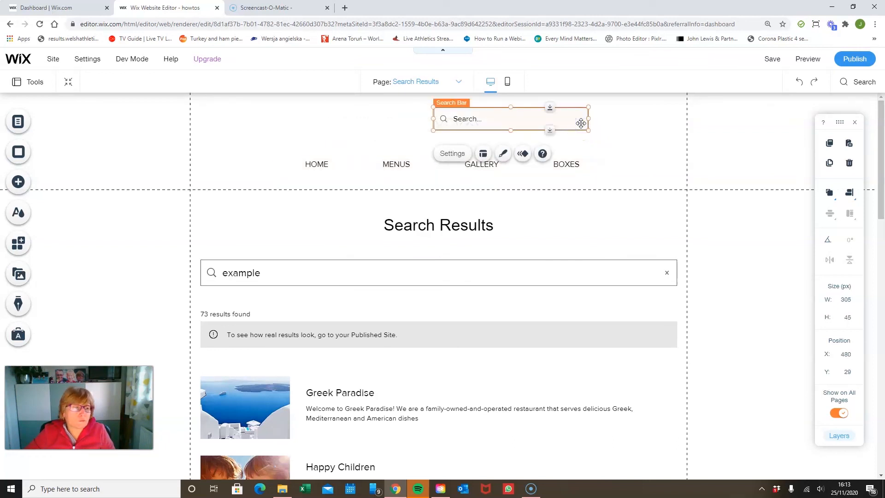